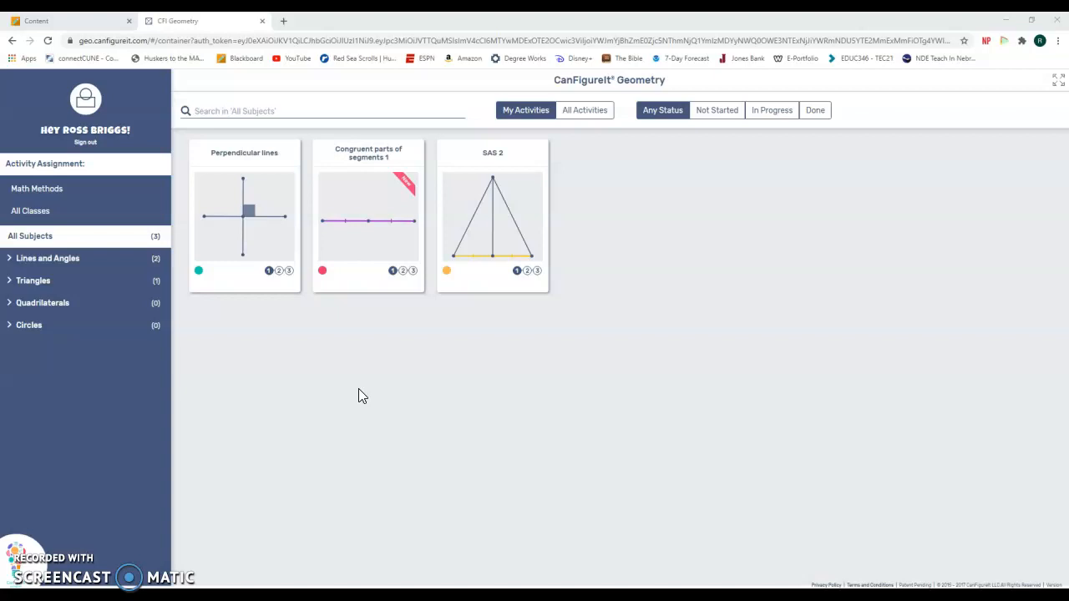
Open the SAS 2 activity and review its target claim and the given claims
mouse_move(490, 257)
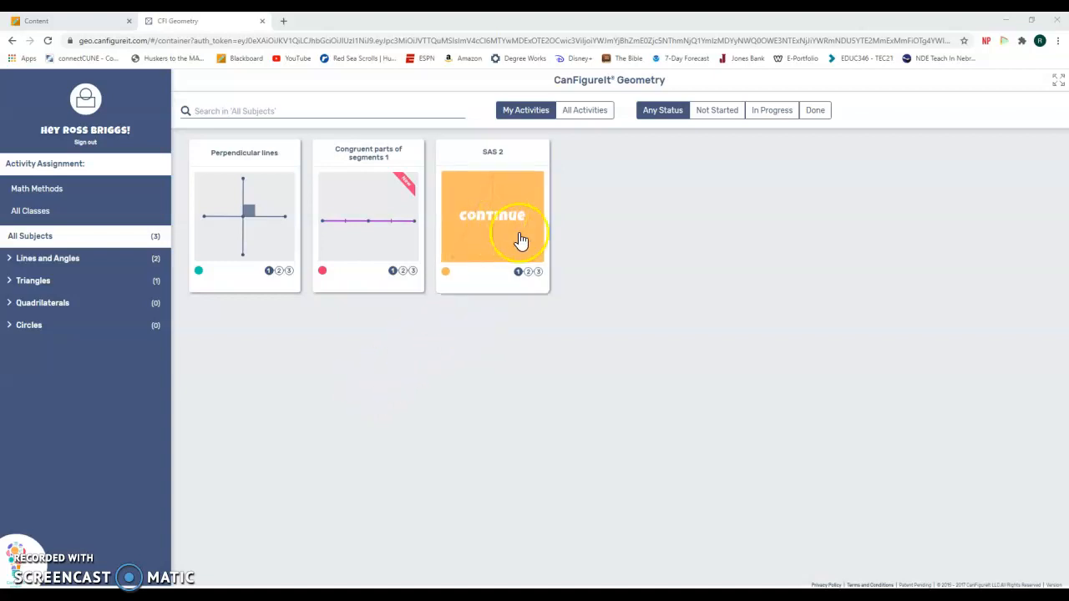
left_click(516, 240)
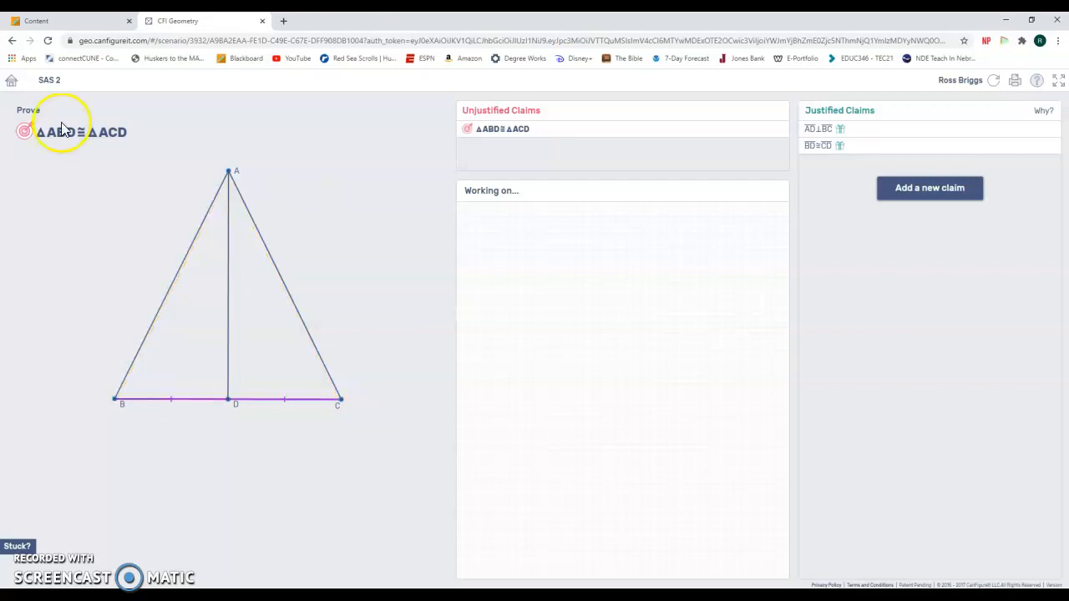
left_click(488, 136)
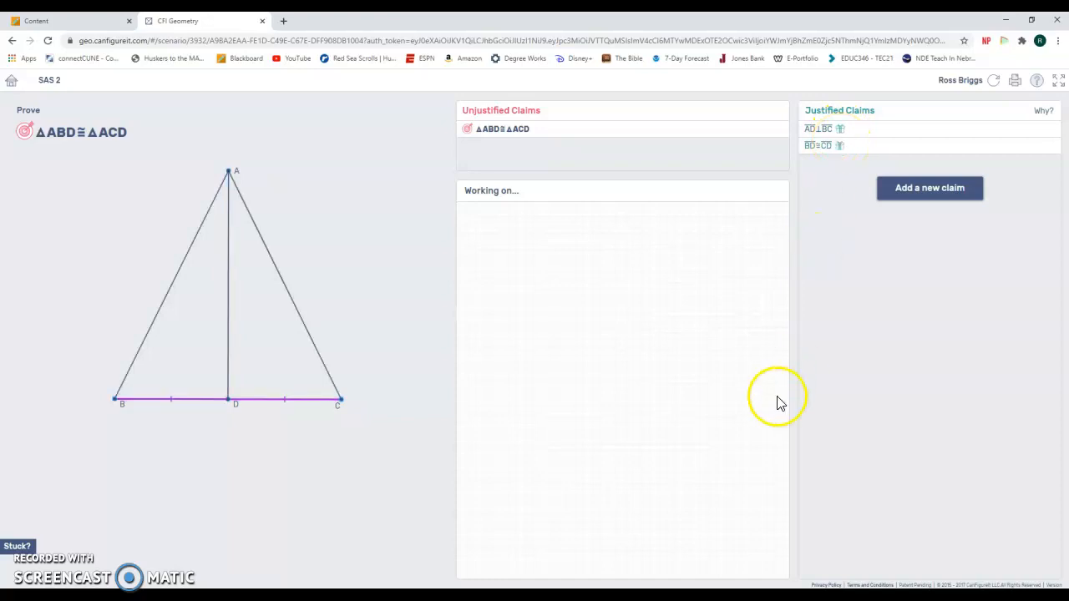
left_click(822, 147)
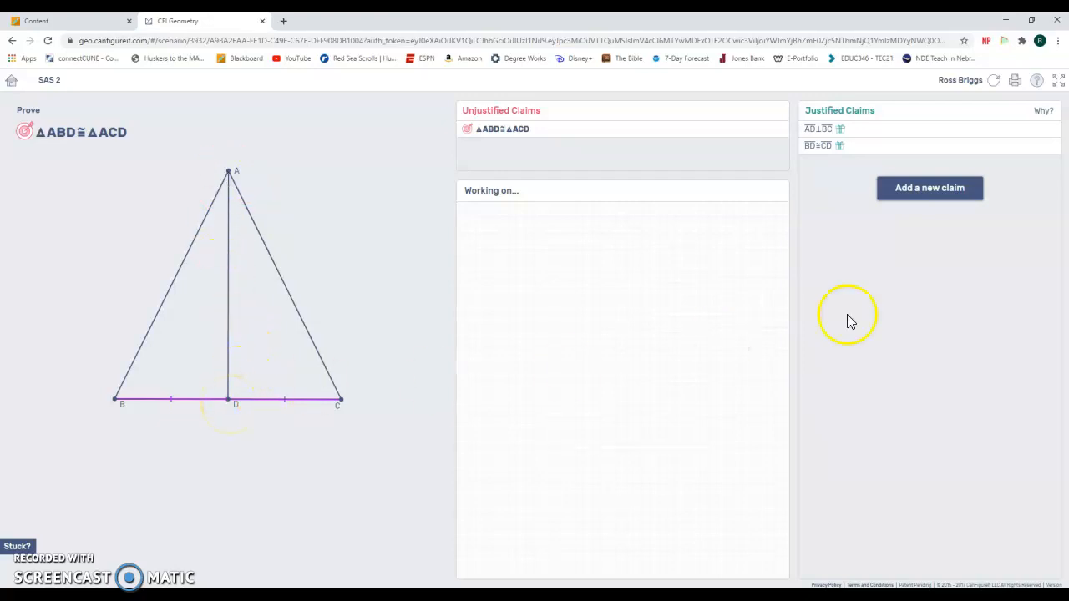
Add a congruent segments claim stating that segment AD is congruent to segment AD
left_click(959, 191)
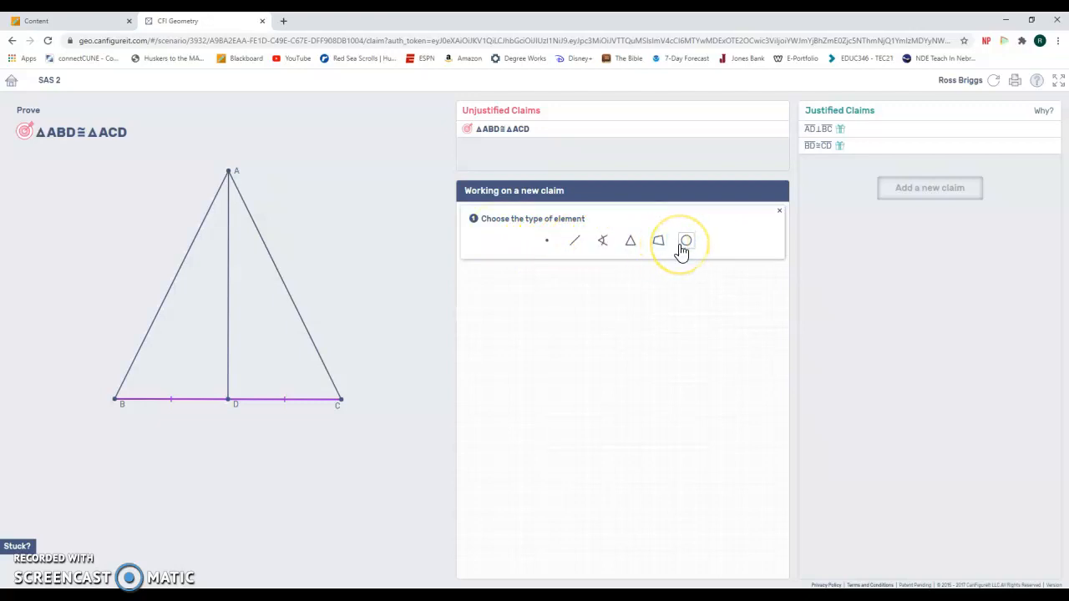
left_click(575, 245)
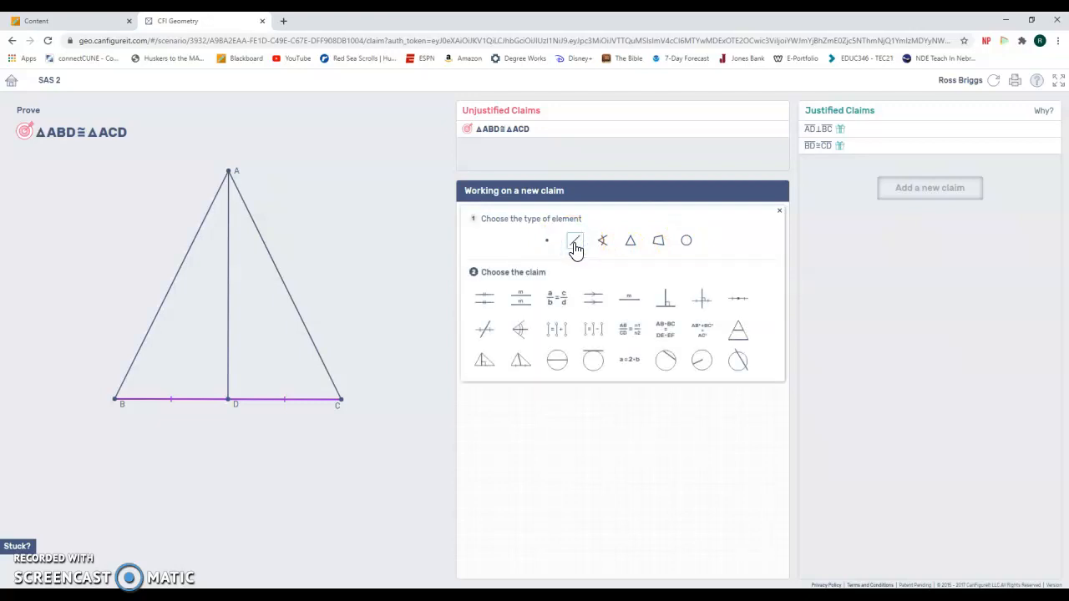
left_click(488, 303)
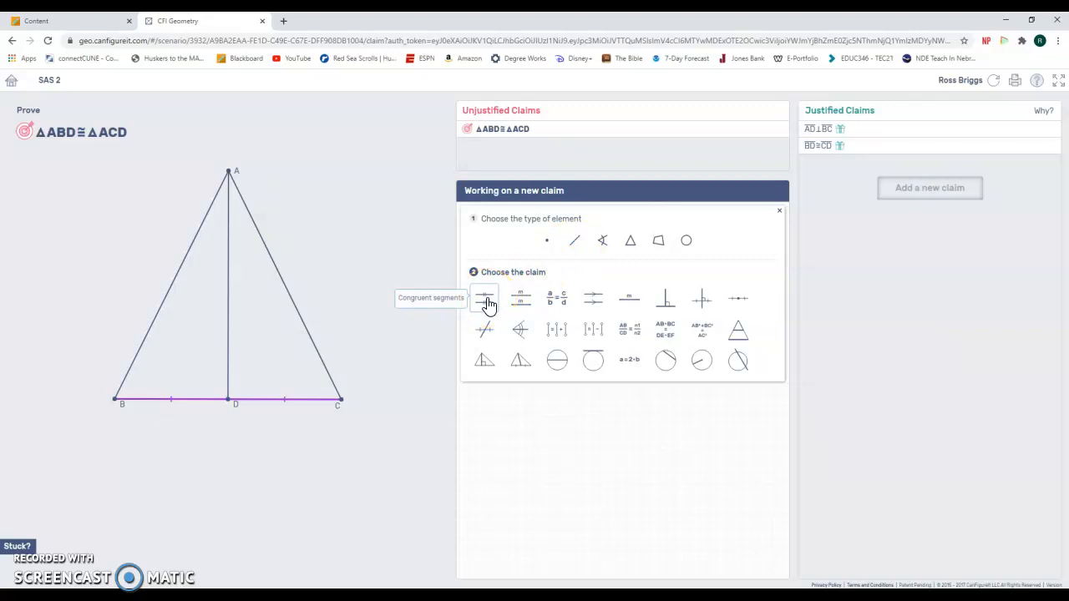
left_click(488, 304)
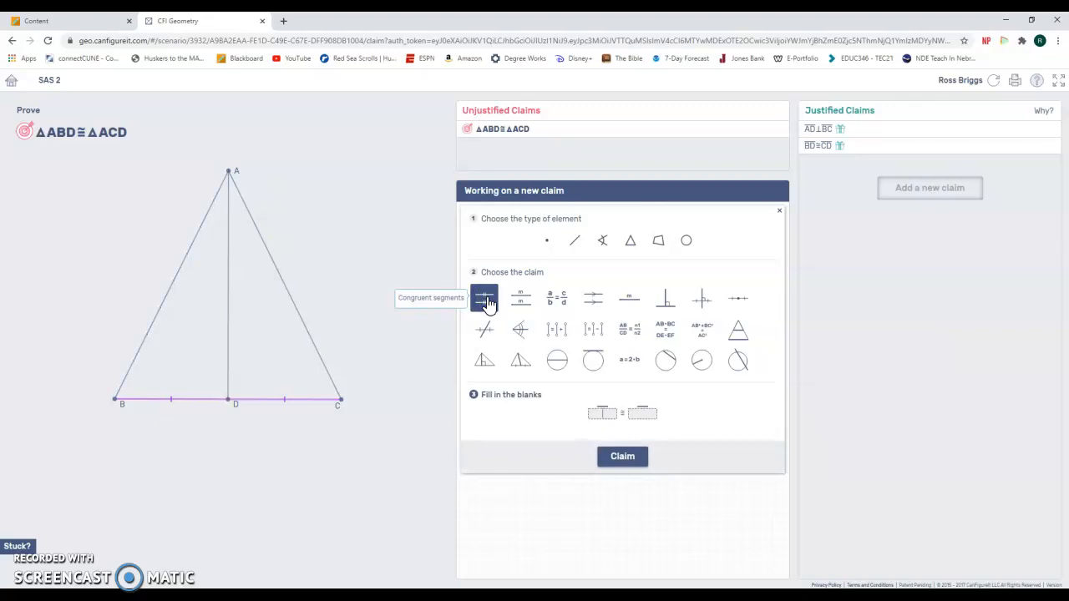
left_click(229, 367)
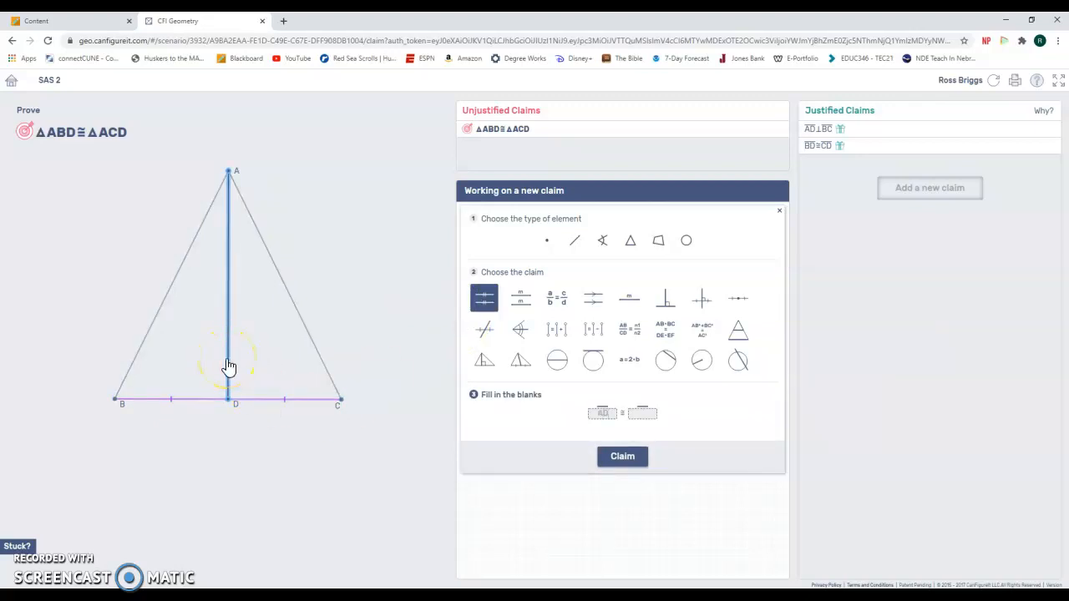
left_click(229, 315)
left_click(231, 319)
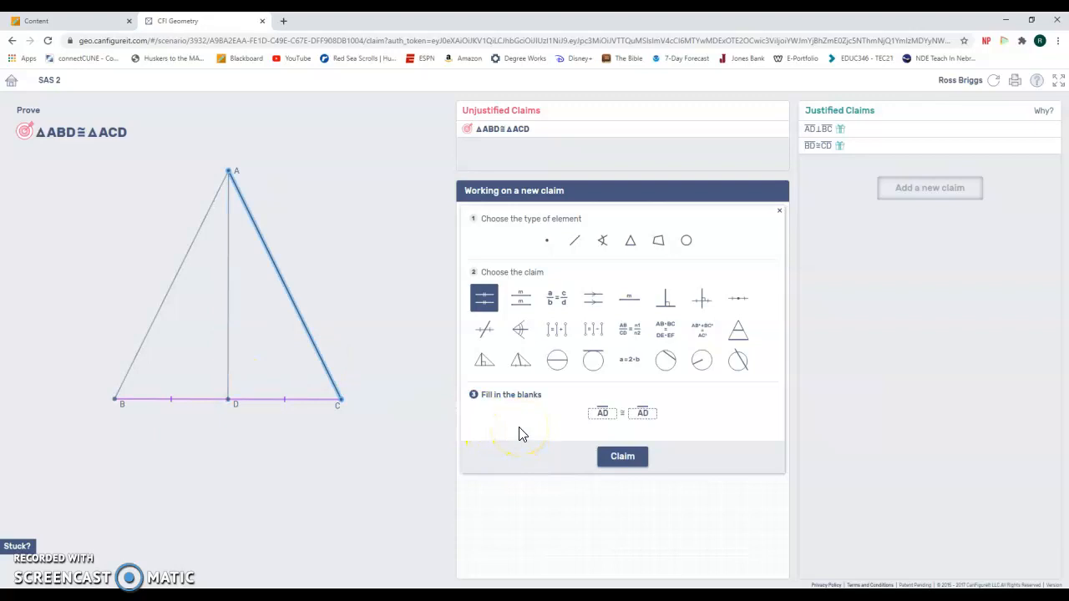
left_click(625, 456)
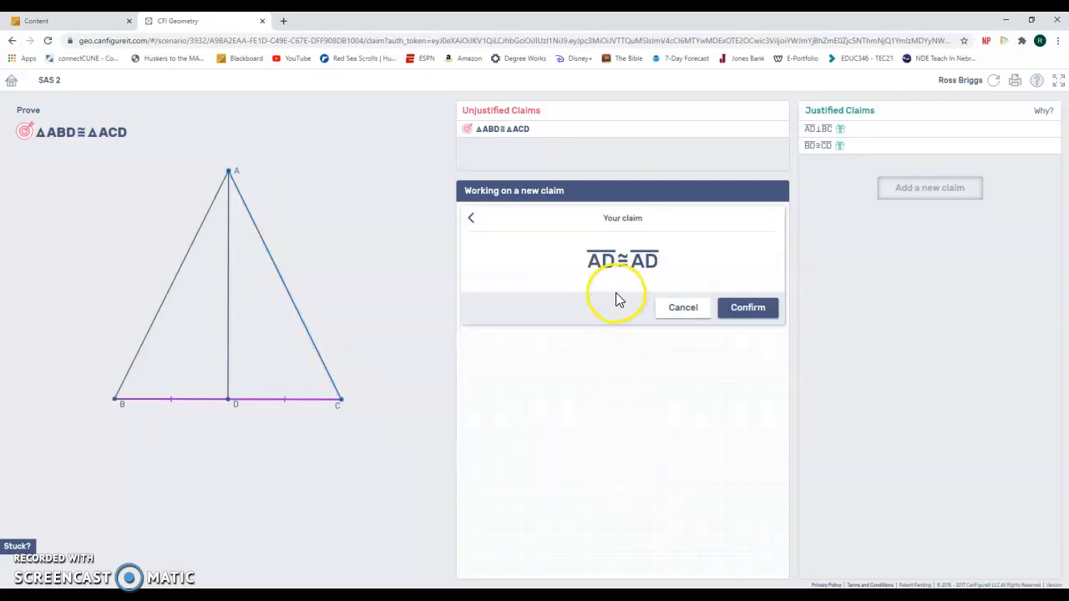
left_click(754, 307)
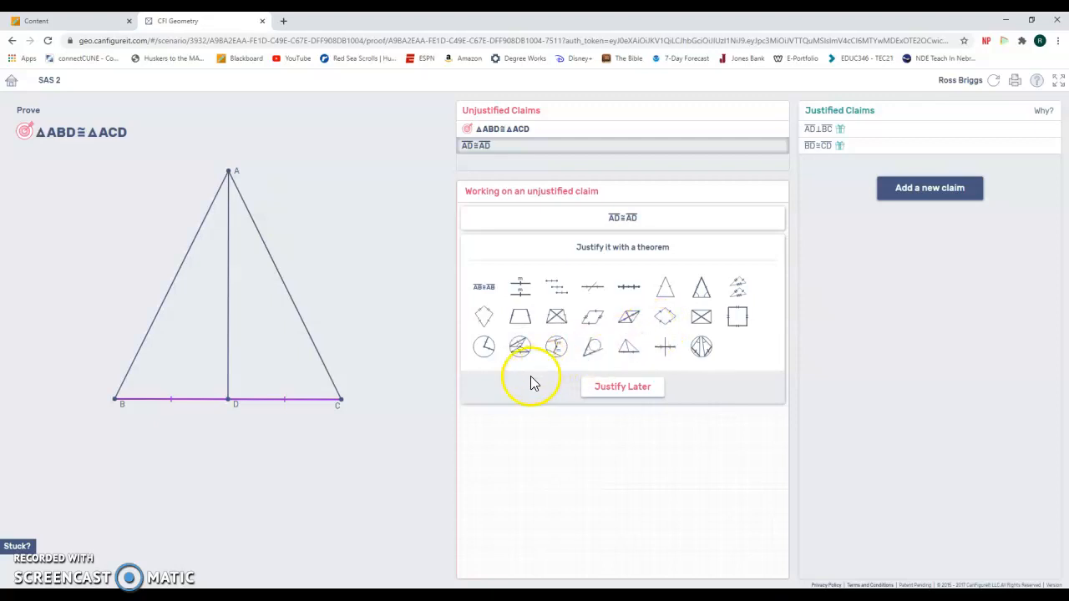
Justify the AD ≅ AD claim with the Reflexive theorem that a segment is congruent to itself
left_click(485, 292)
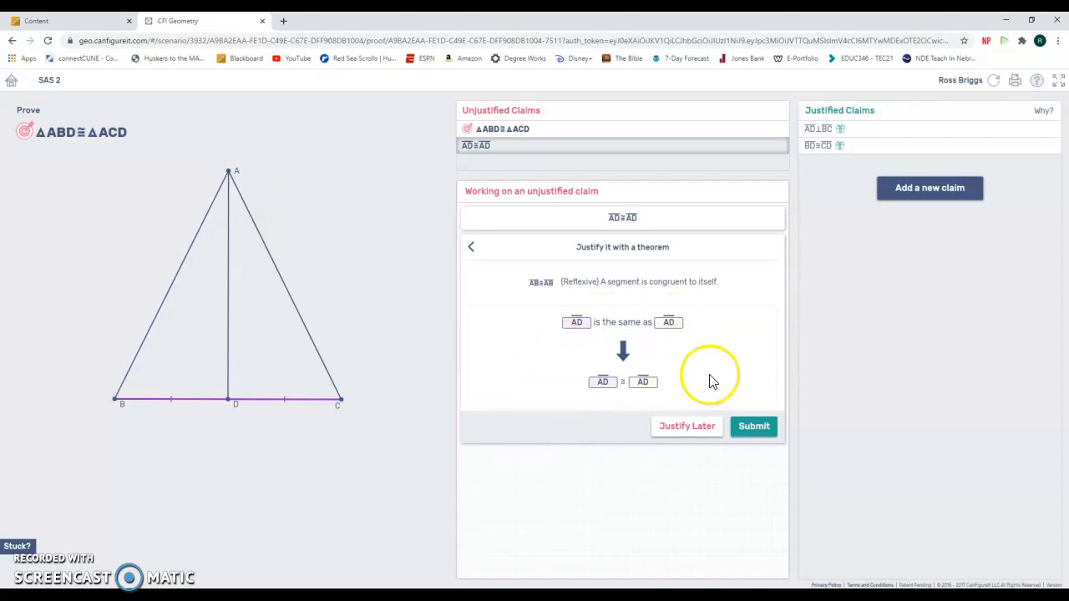
left_click(754, 428)
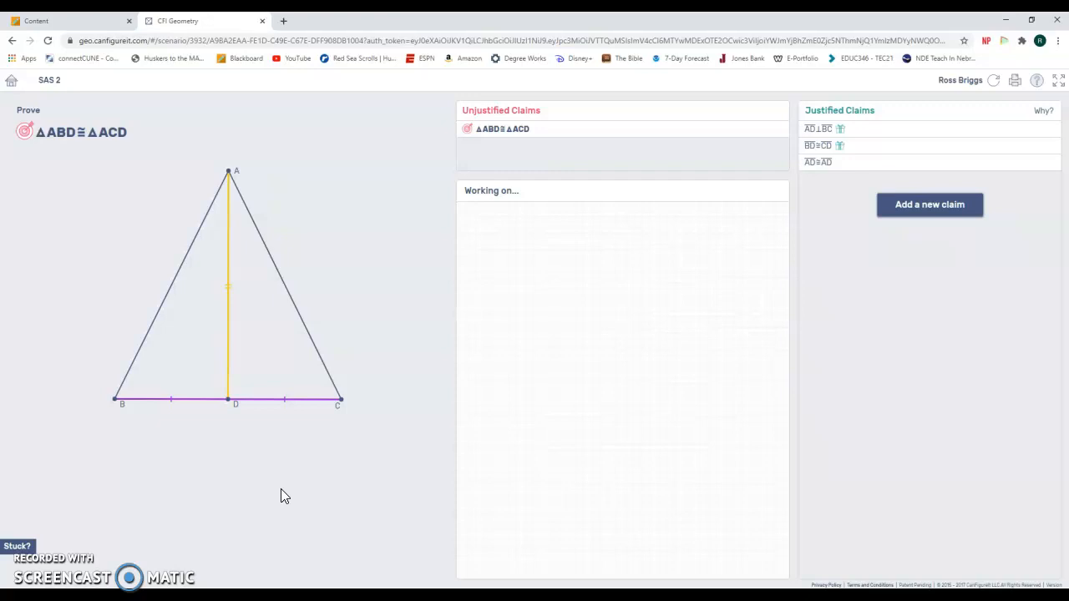
left_click(854, 137)
Add a right angle claim for angle CDA
left_click(898, 204)
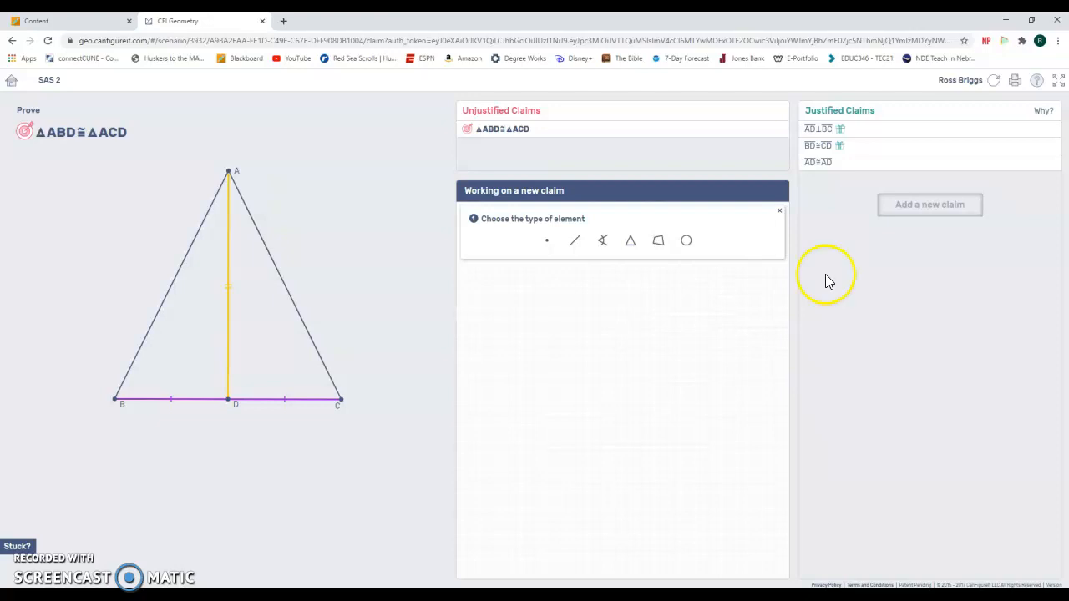
left_click(603, 242)
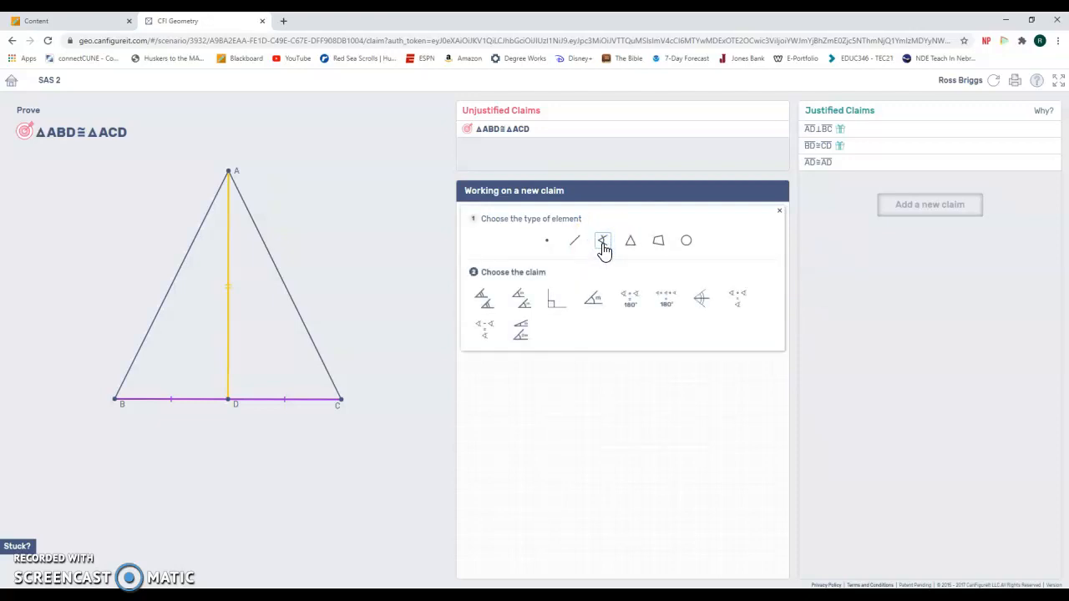
left_click(557, 304)
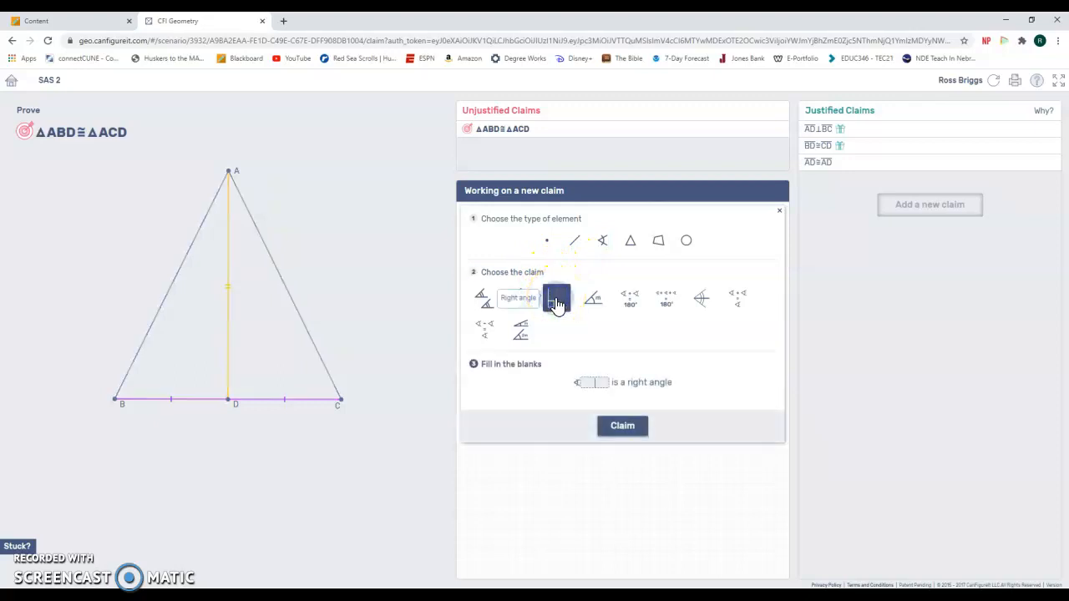
left_click(239, 400)
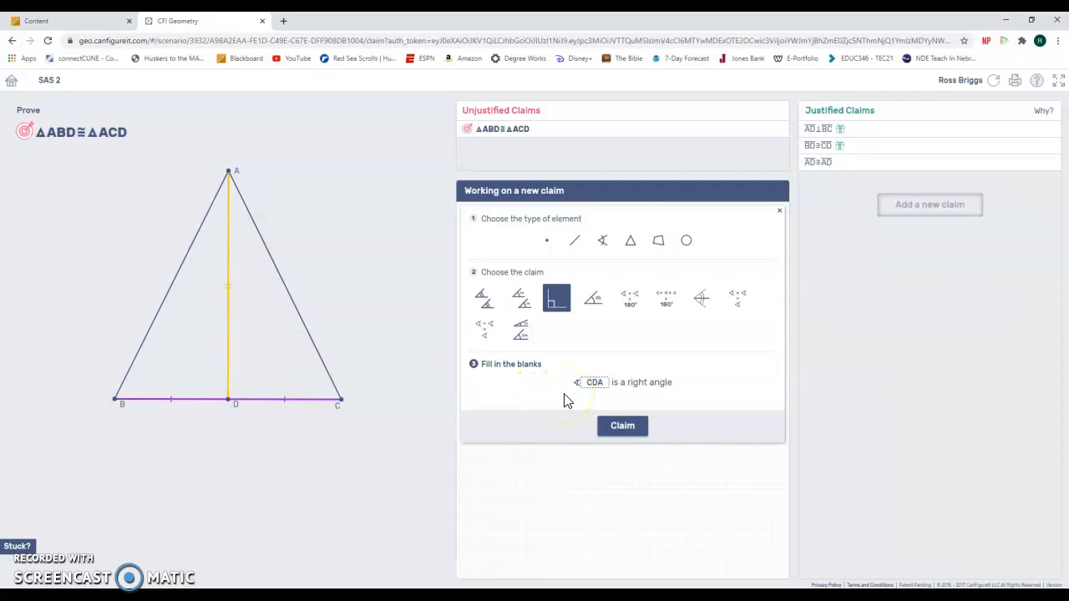
left_click(622, 427)
left_click(741, 311)
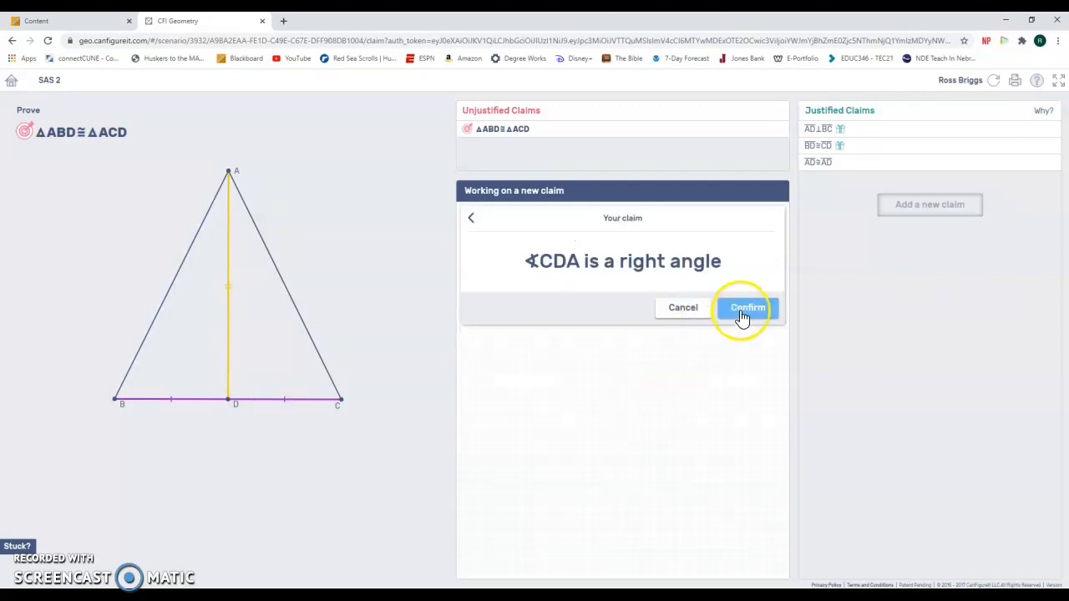
left_click(728, 340)
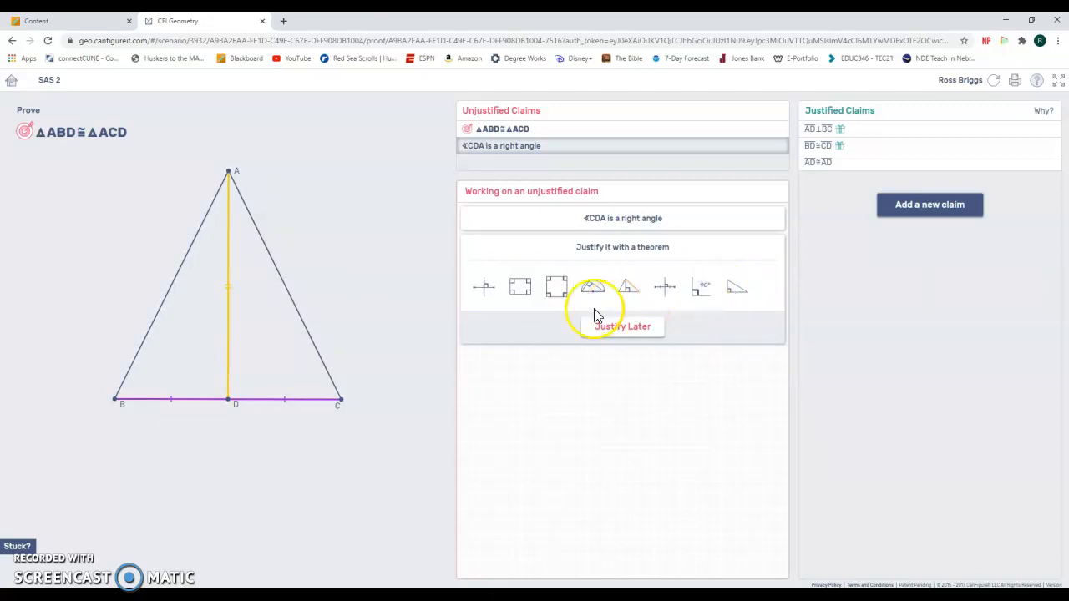
Justify the angle CDA claim with the theorem that perpendicular lines meet at a right angle, using the given AD ⊥ BC
left_click(486, 293)
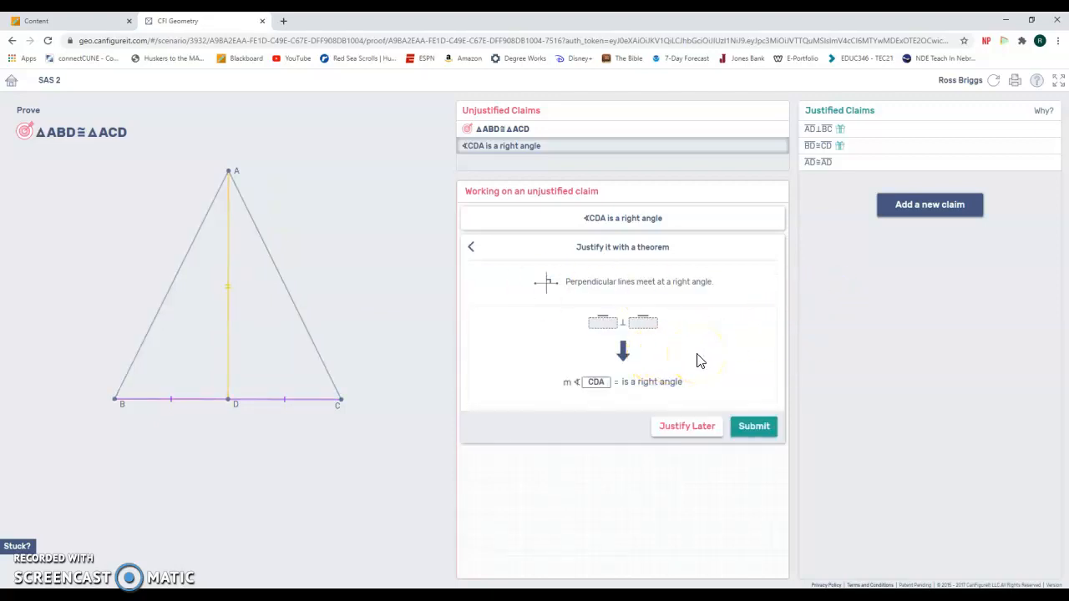
left_click(817, 132)
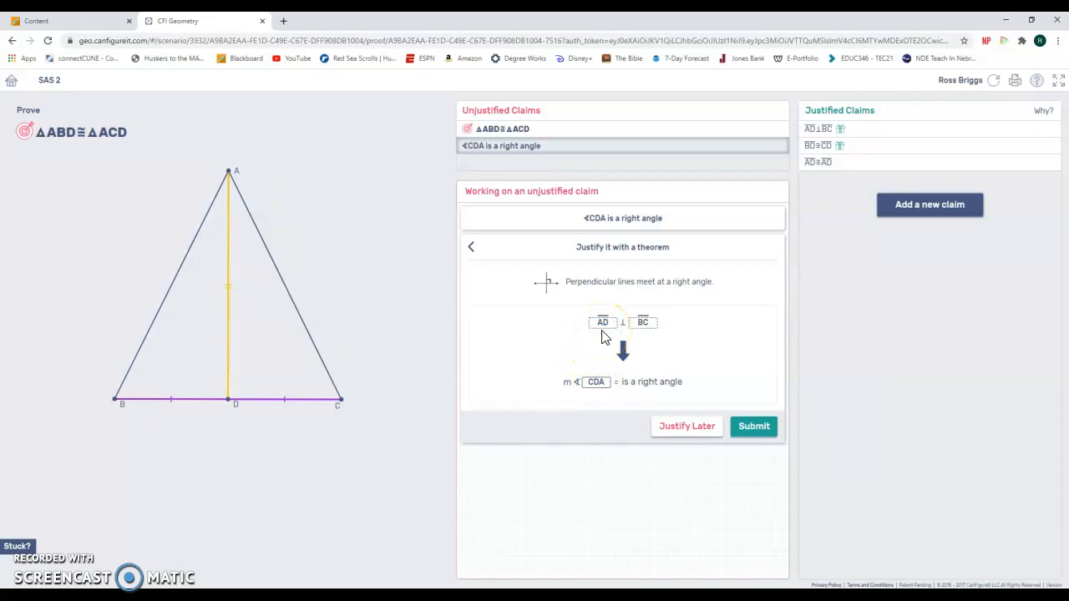
left_click_drag(605, 337, 629, 345)
left_click(748, 426)
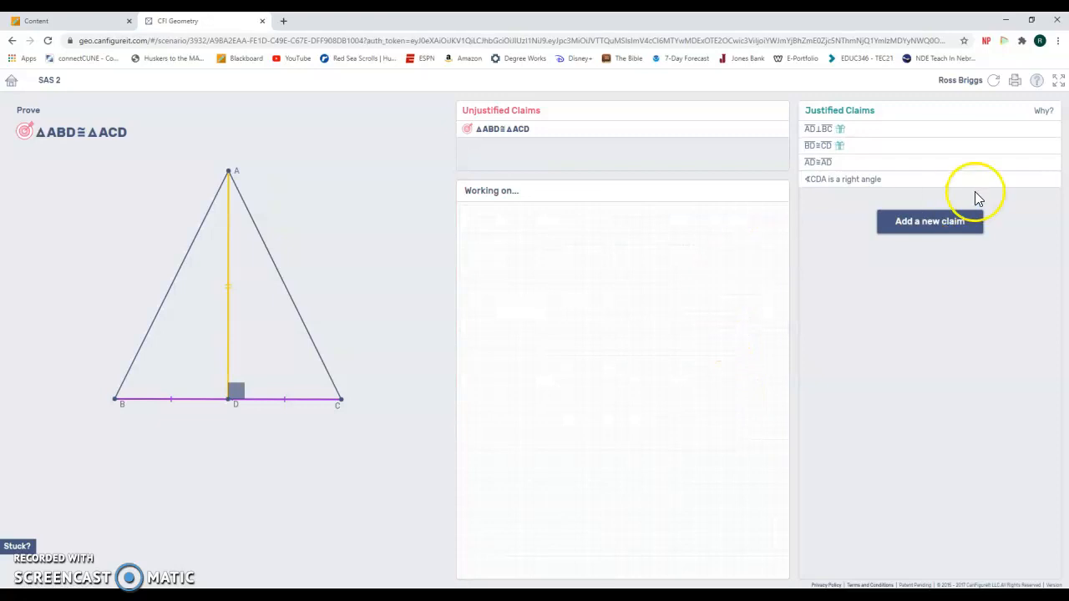
Add a right angle claim for angle ADB
left_click(956, 220)
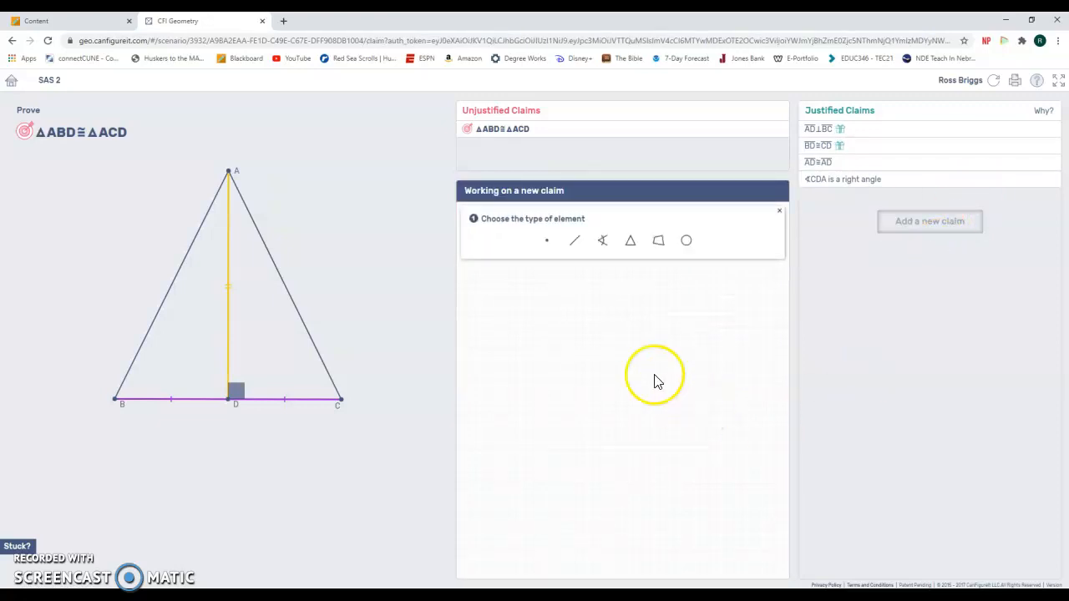
left_click(603, 249)
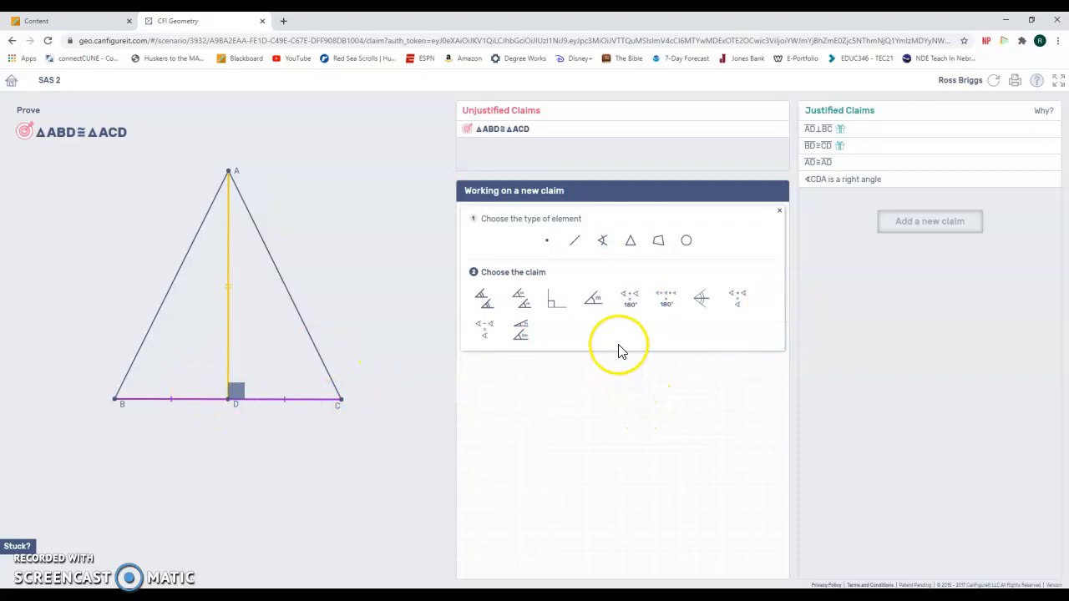
left_click(557, 299)
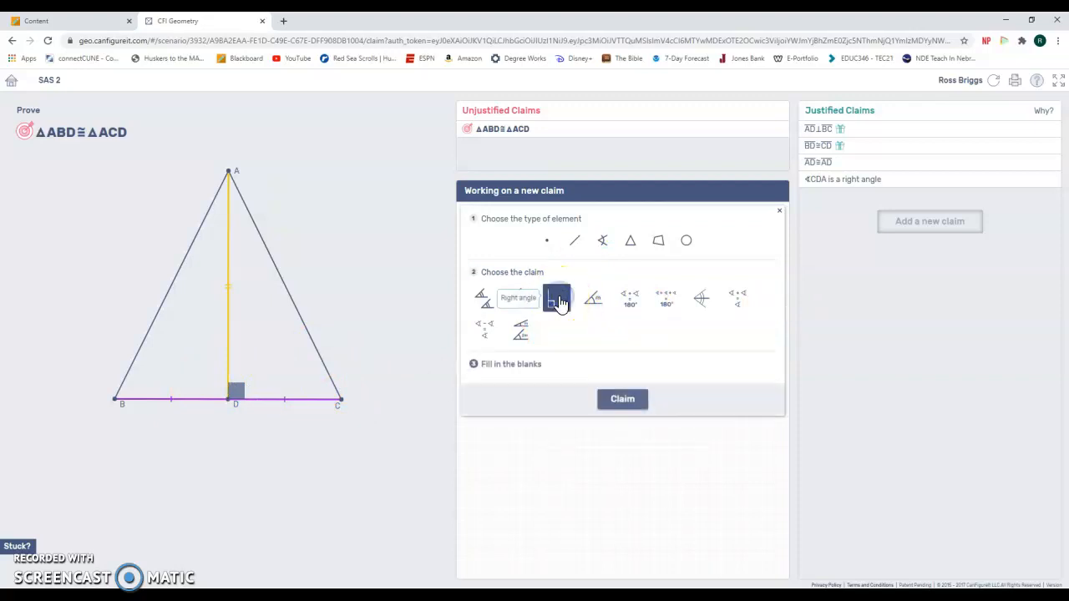
left_click(217, 391)
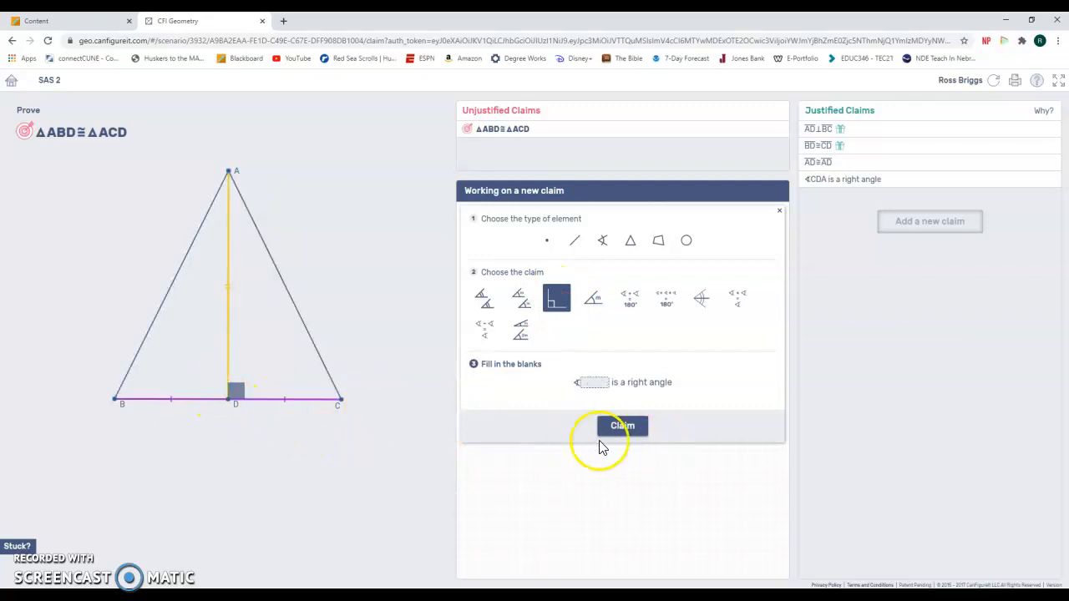
left_click(219, 394)
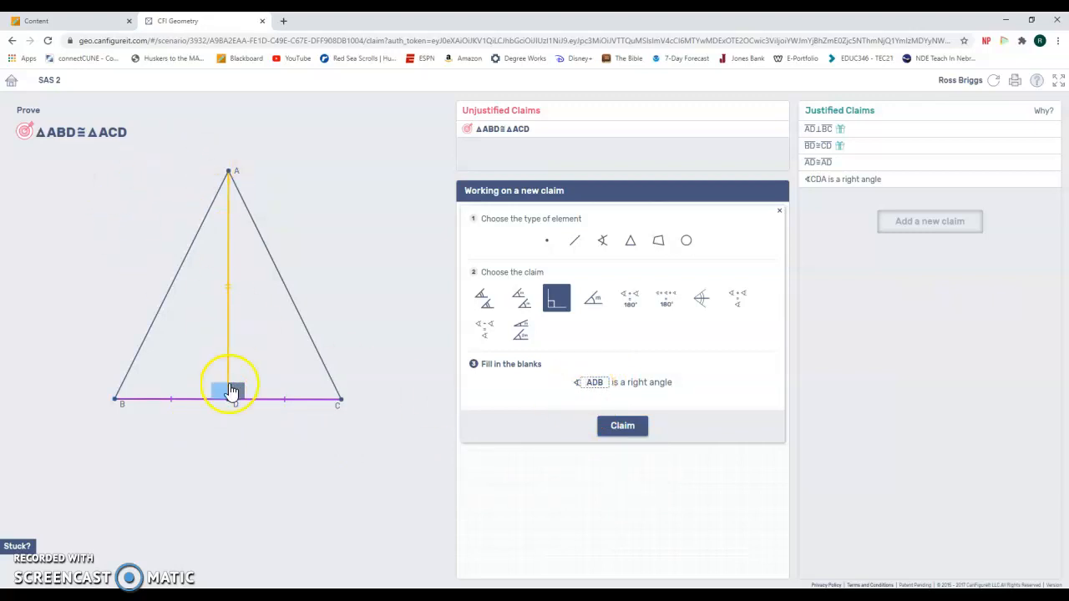
left_click(627, 428)
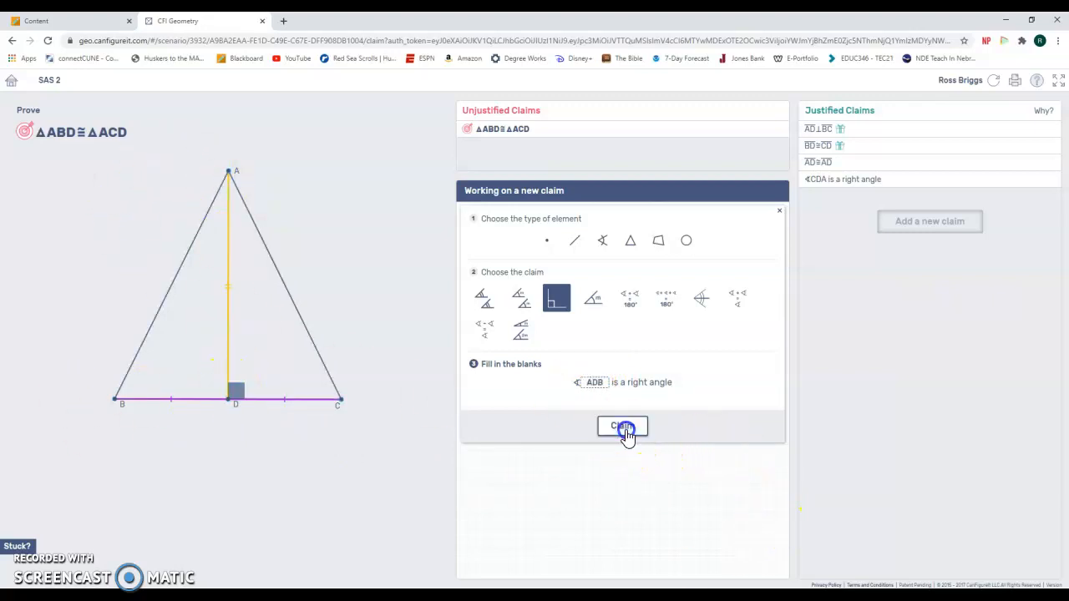
left_click(747, 316)
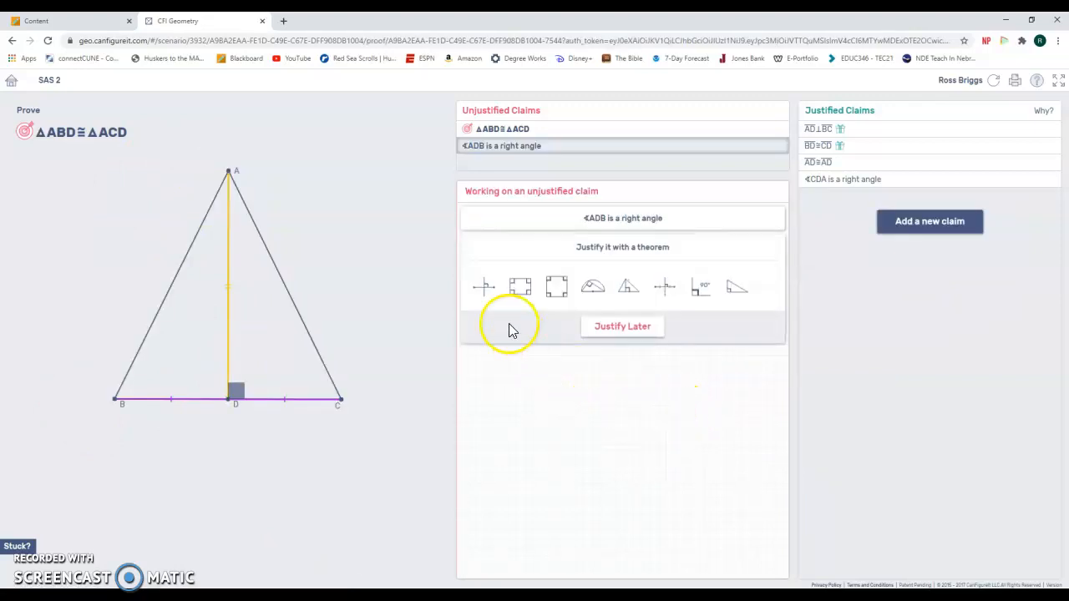
Justify the angle ADB claim with the perpendicular lines theorem, using the given AD ⊥ BC
left_click(486, 288)
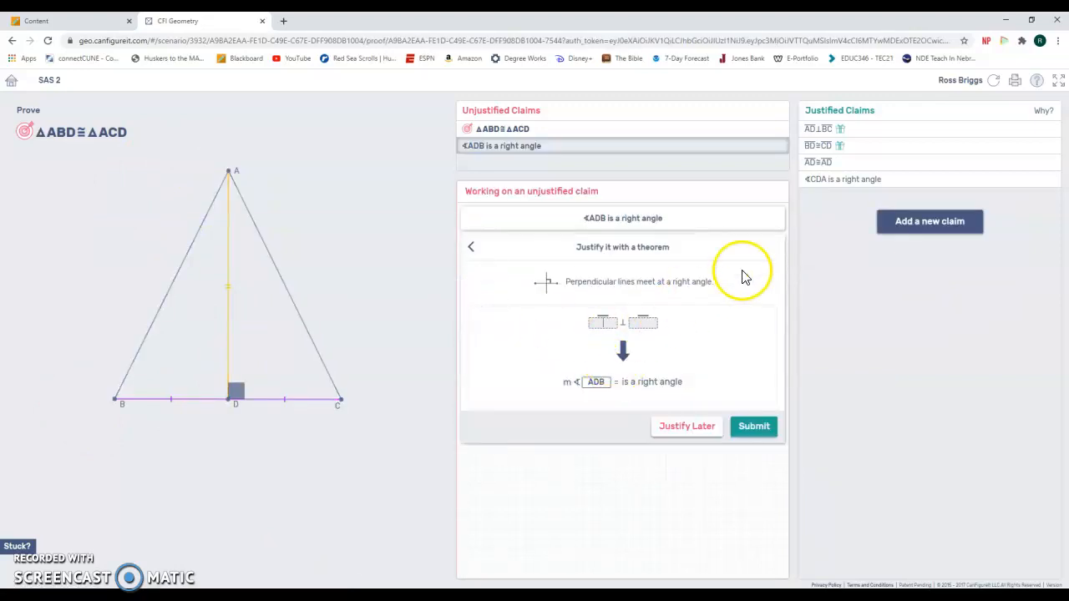
left_click(823, 136)
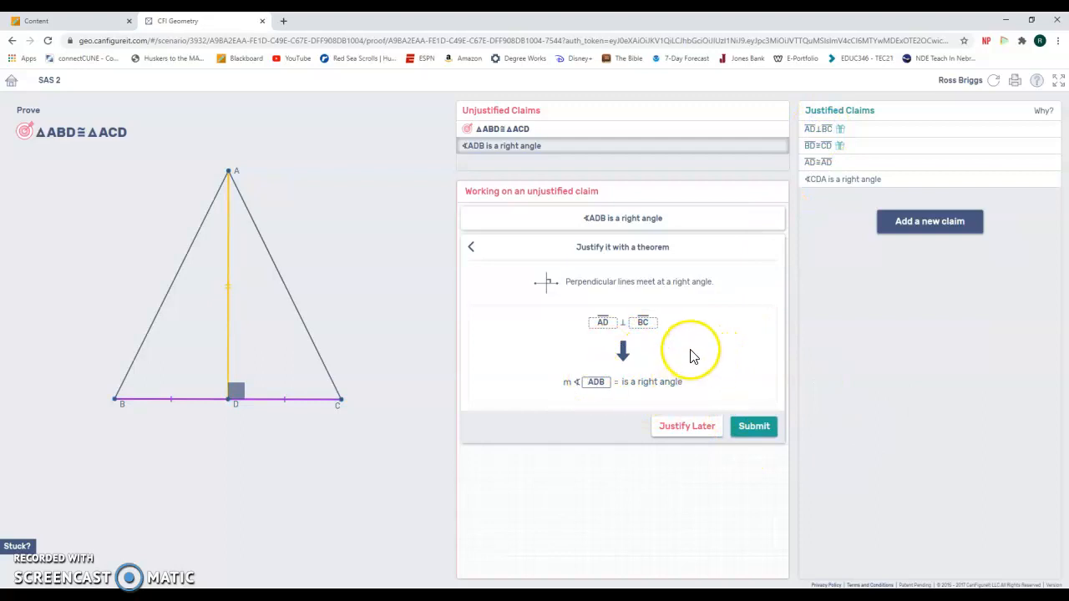
left_click(763, 432)
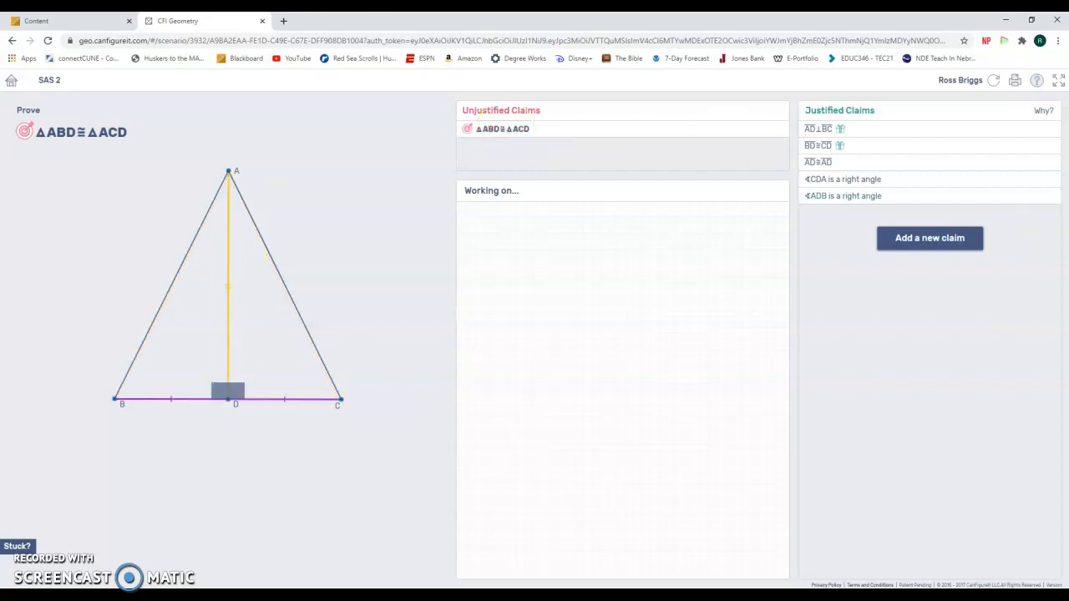
Add and confirm a new triangle congruence claim stating that triangle ABD ≅ triangle ACD
left_click(949, 238)
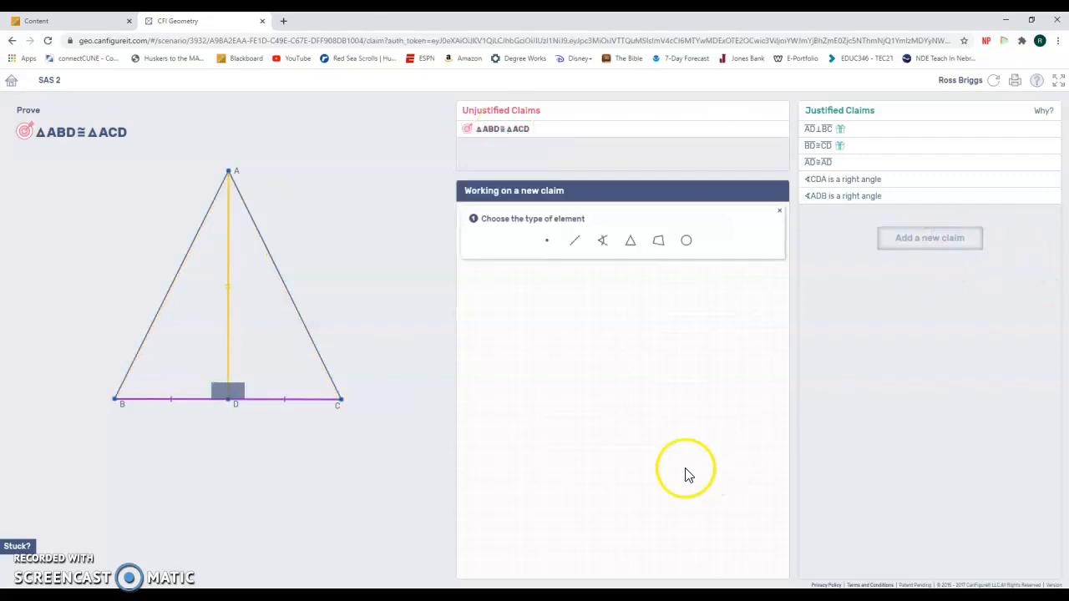
left_click(631, 250)
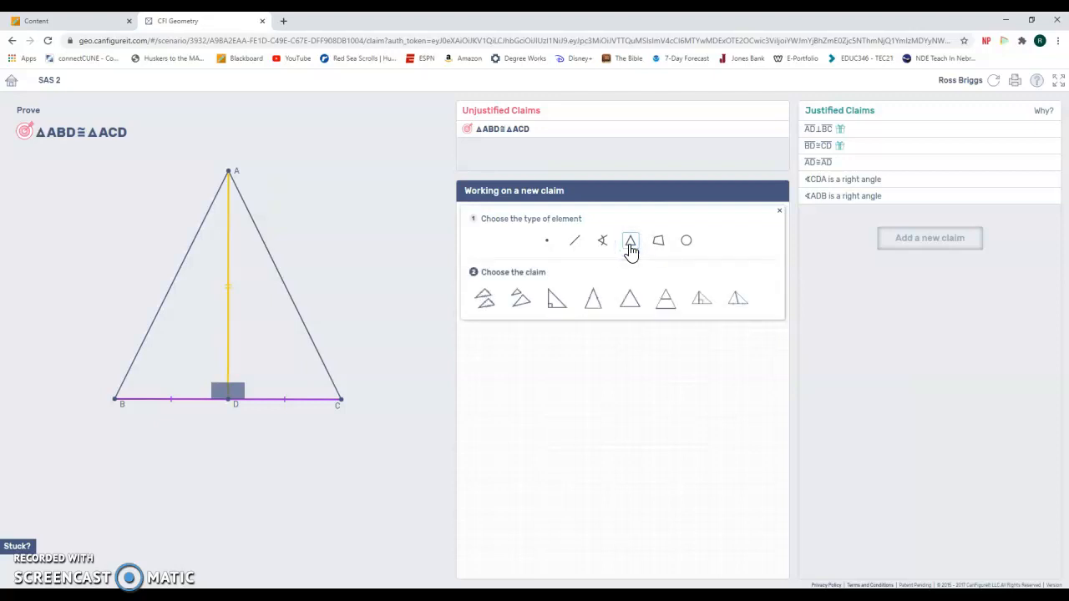
left_click(485, 302)
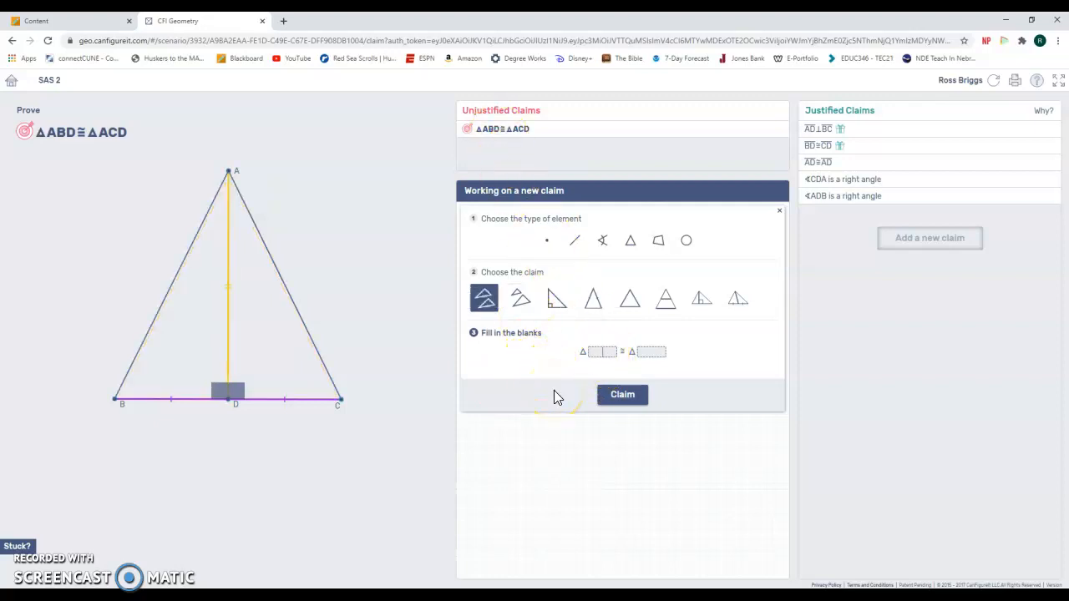
type("ABD ≅ △ ")
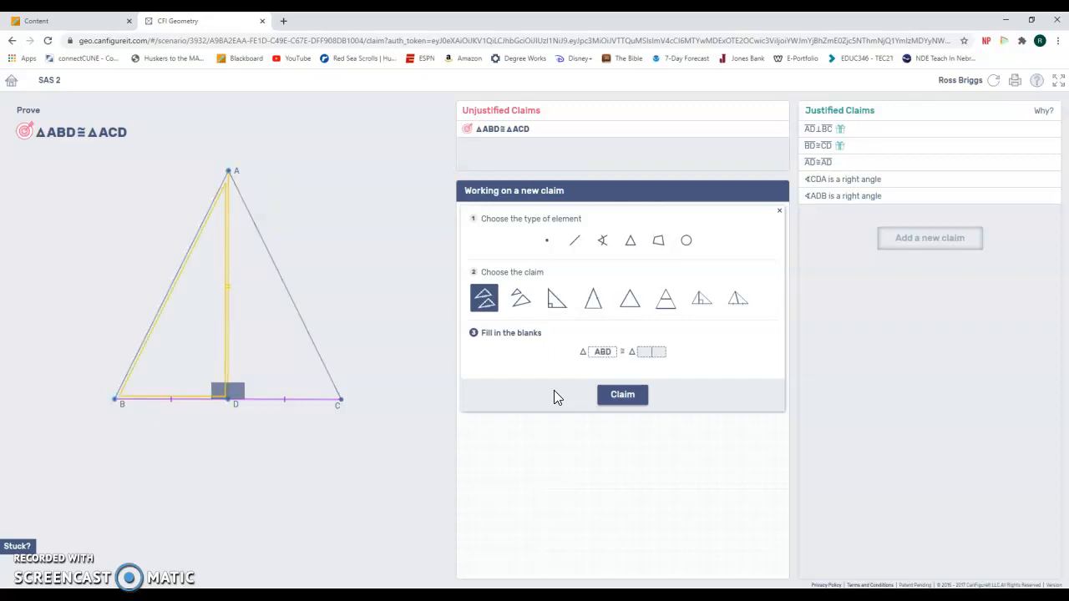
type("ACD")
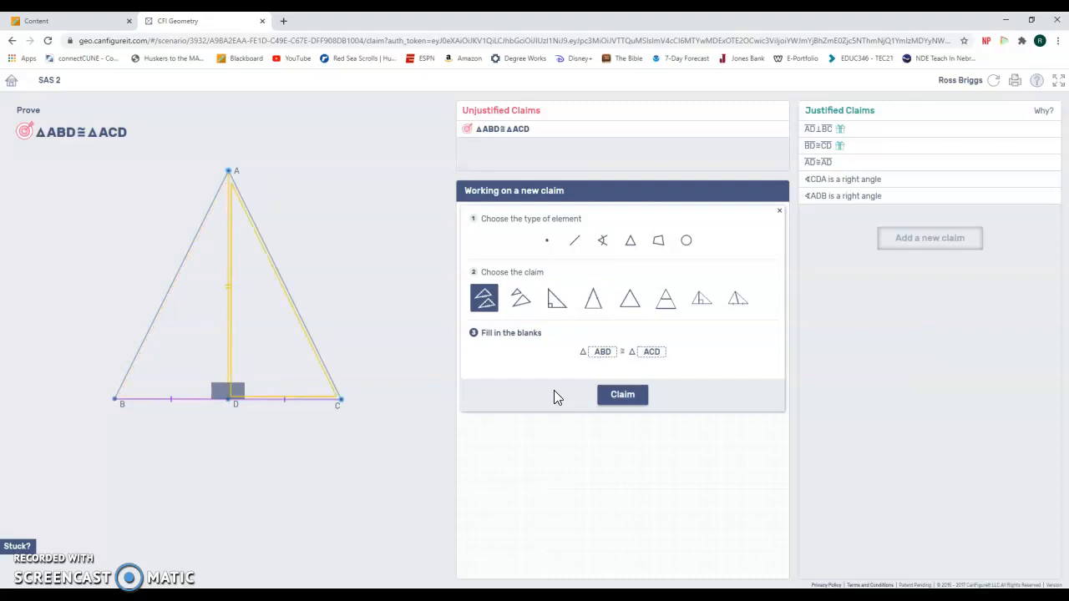
left_click(639, 396)
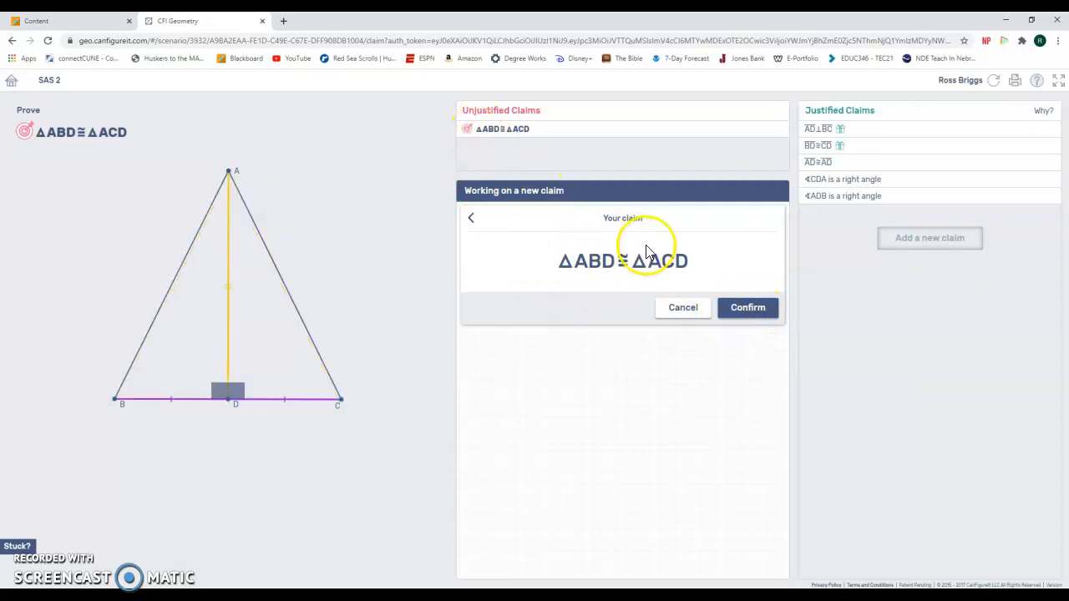
left_click(722, 309)
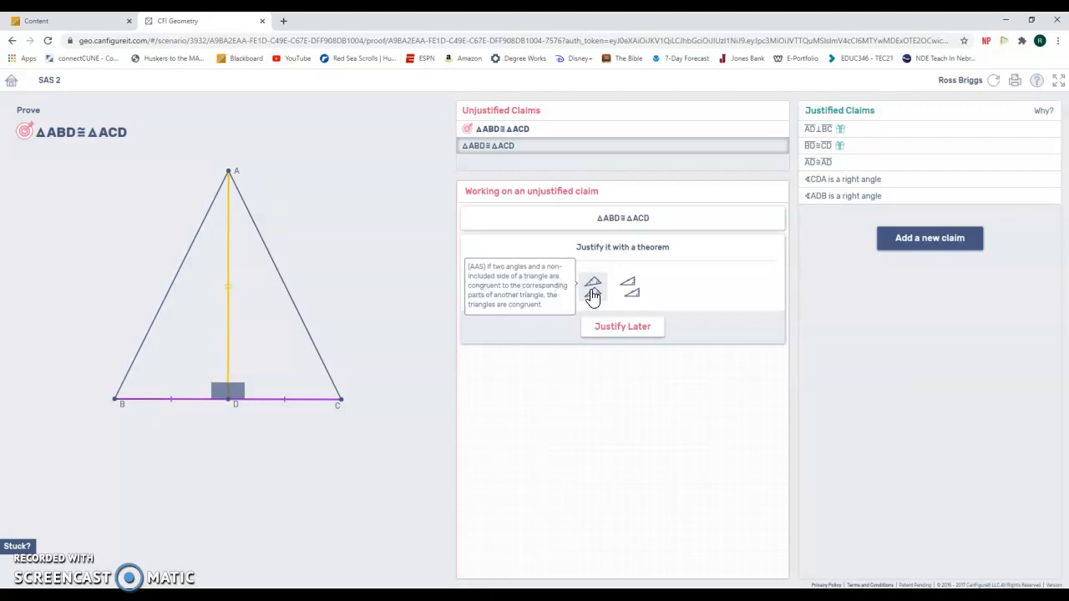
Start justifying the triangle claim with the SAS theorem, using the given BD ≅ CD as the first side pair
left_click(555, 292)
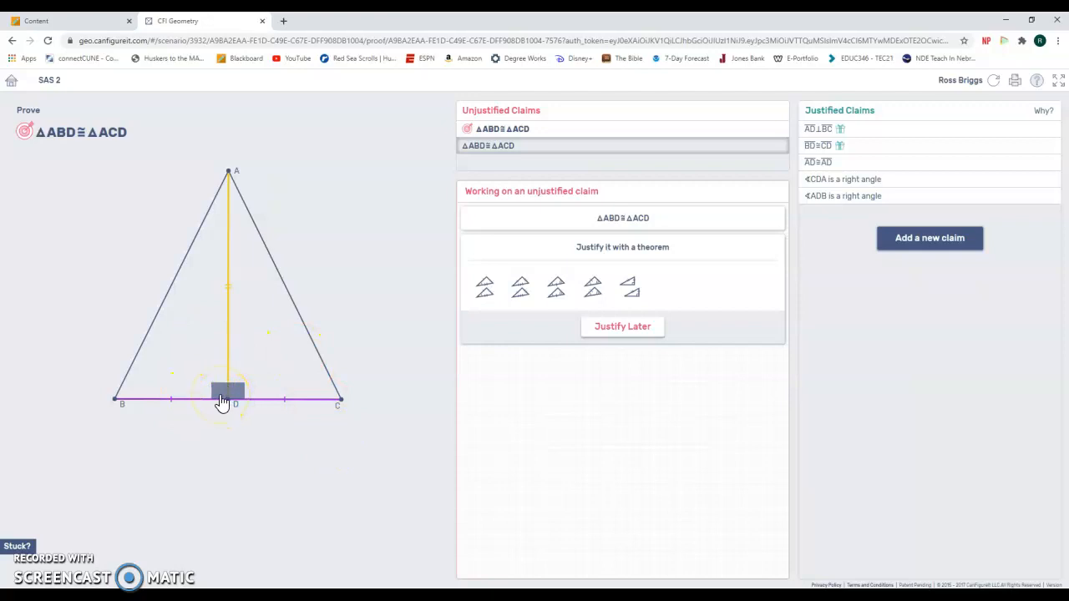
left_click(413, 438)
left_click(483, 294)
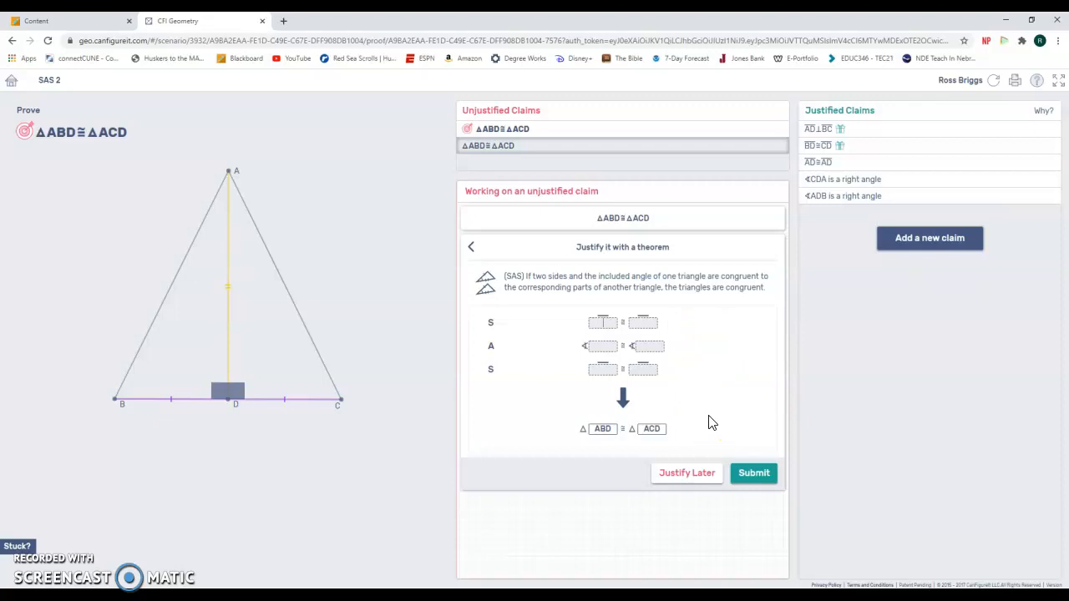
left_click(818, 154)
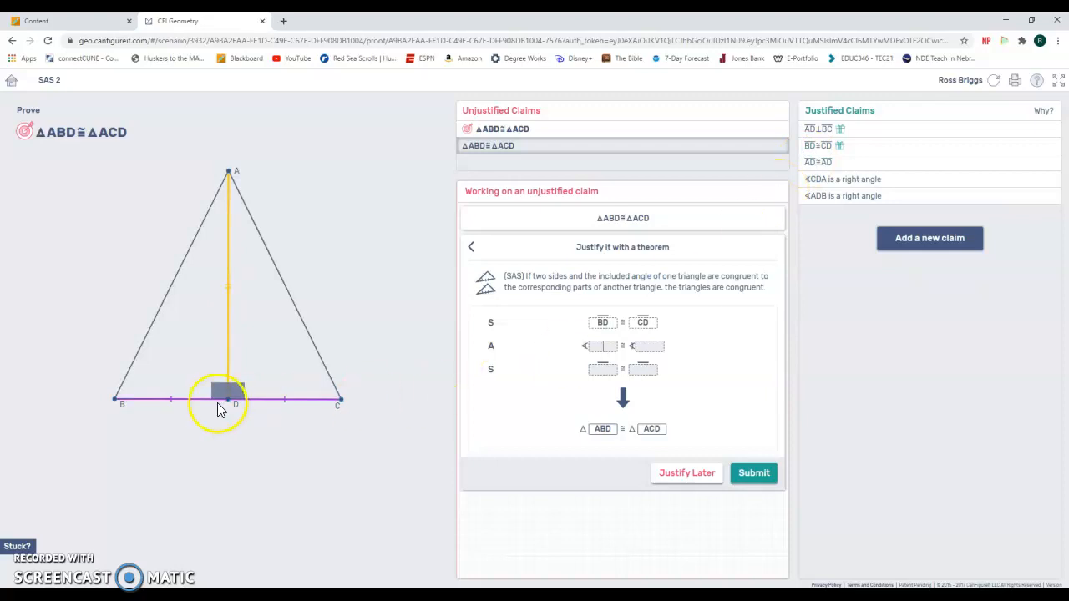
Try angle CDA ≅ angle ADB as the included angle pair of the SAS justification, and clear both entries
left_click(233, 396)
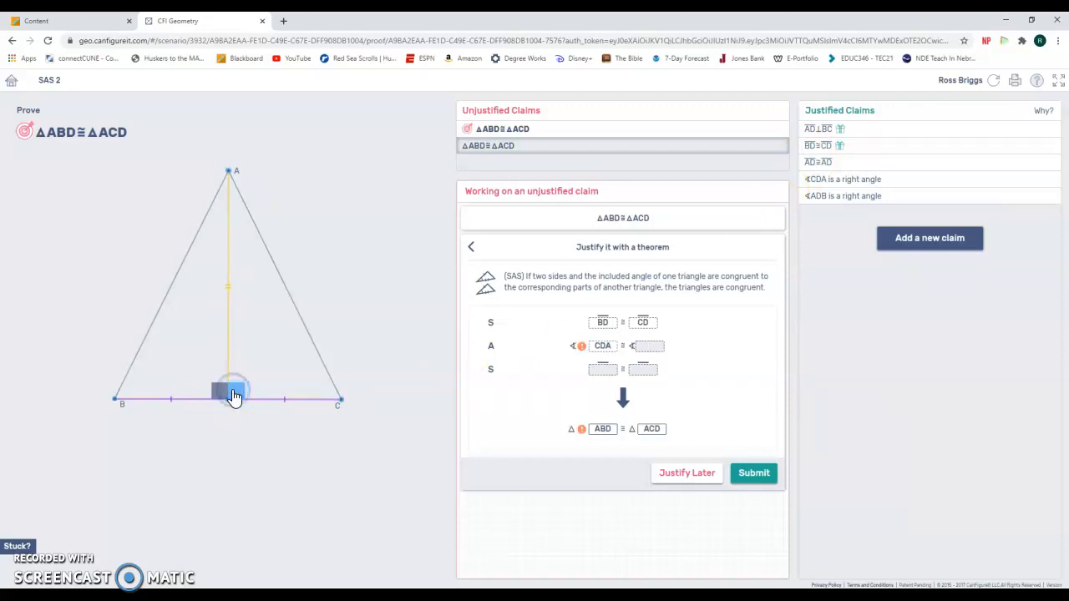
left_click(219, 396)
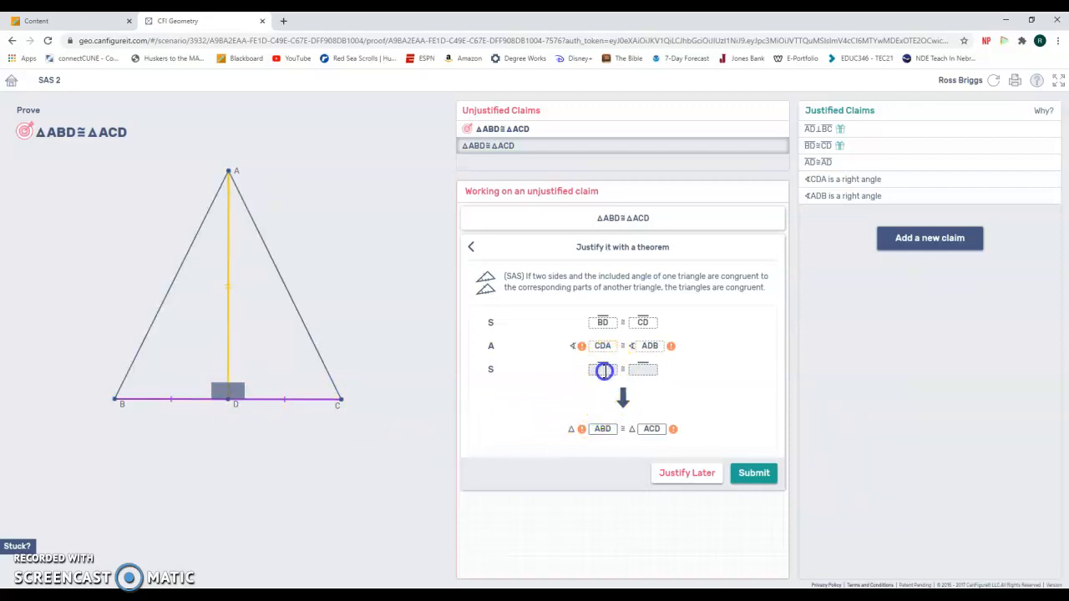
mouse_move(584, 349)
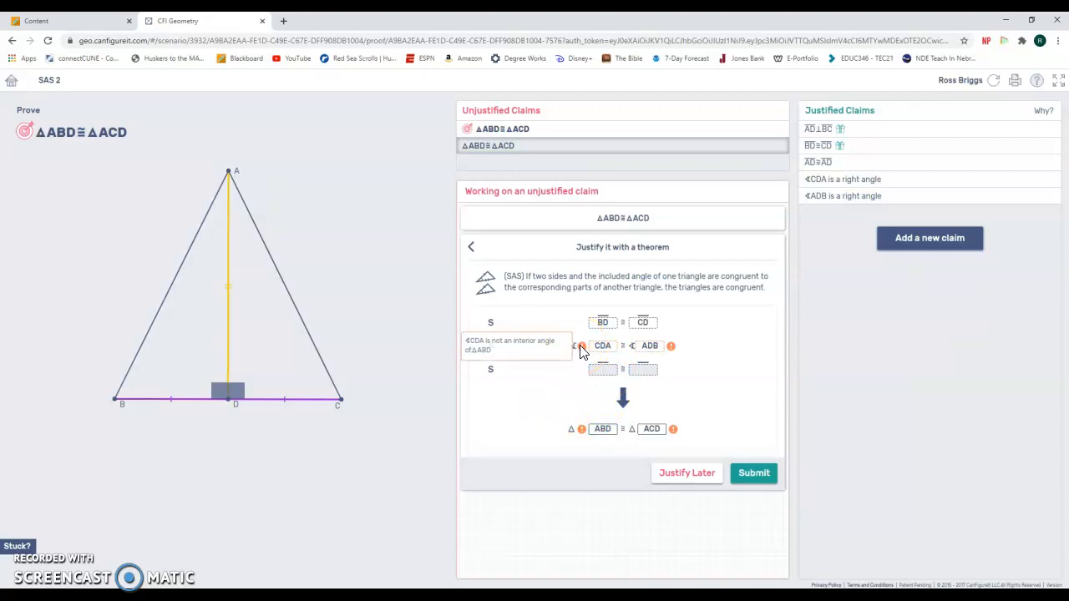
left_click(582, 350)
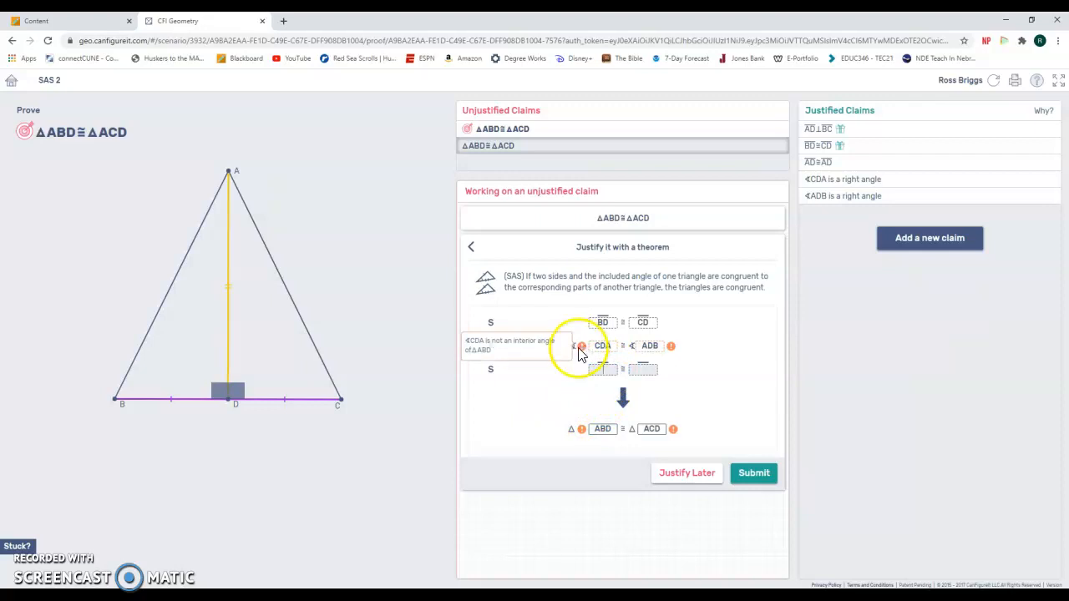
left_click(657, 345)
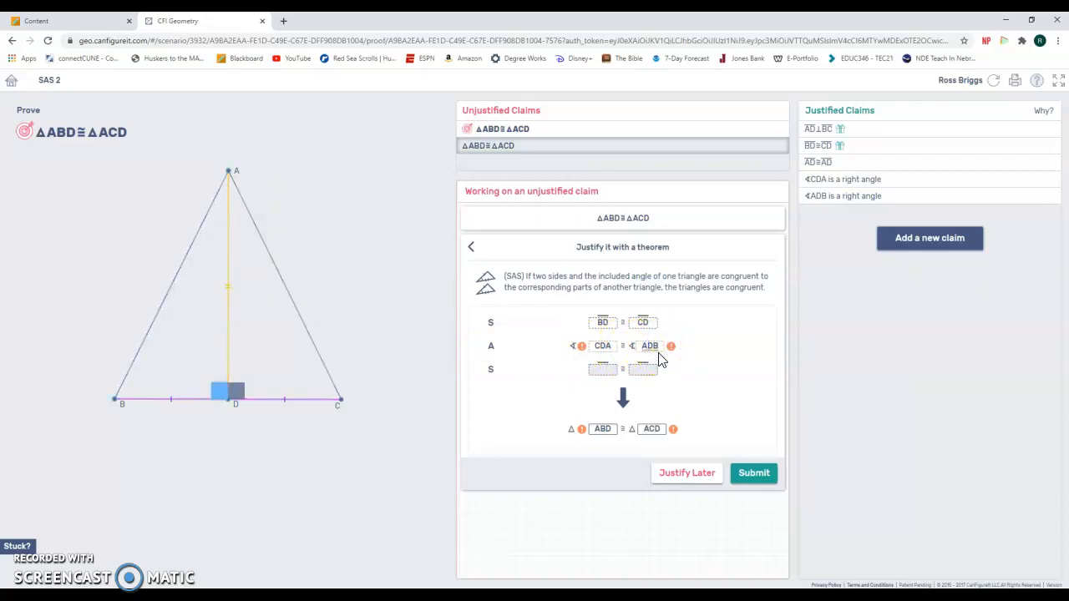
left_click(607, 346)
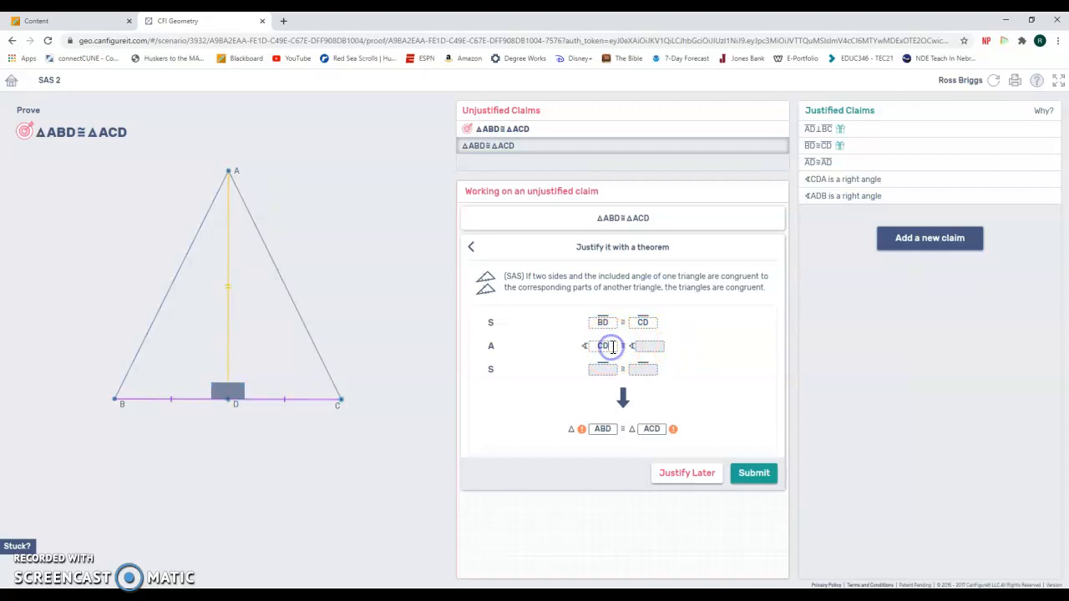
Complete the SAS justification with angle ADB ≅ angle CDA and side AD ≅ AD, and submit it
left_click(224, 396)
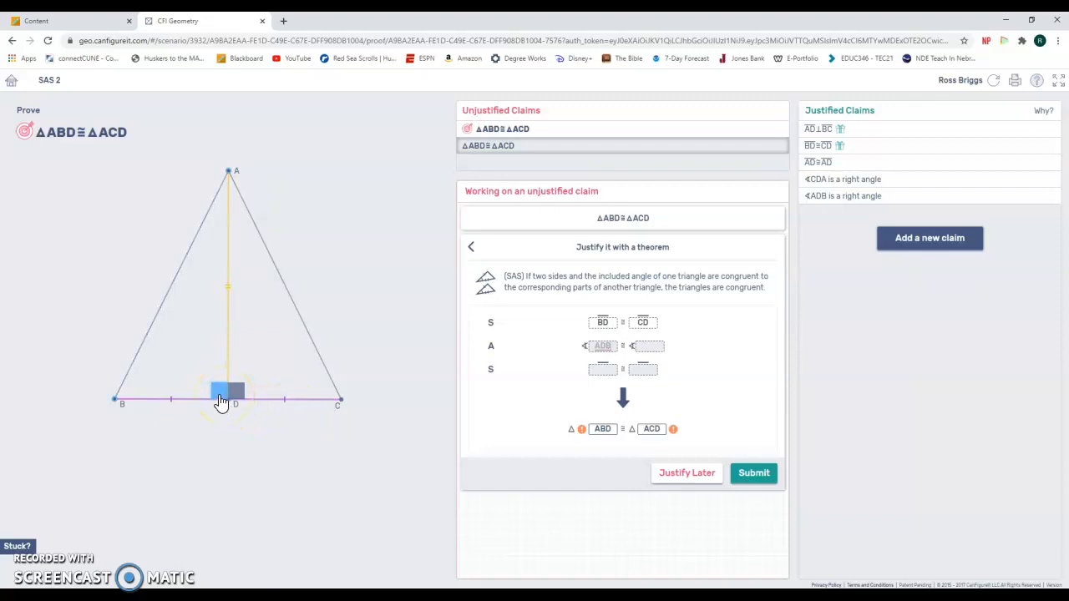
left_click(237, 395)
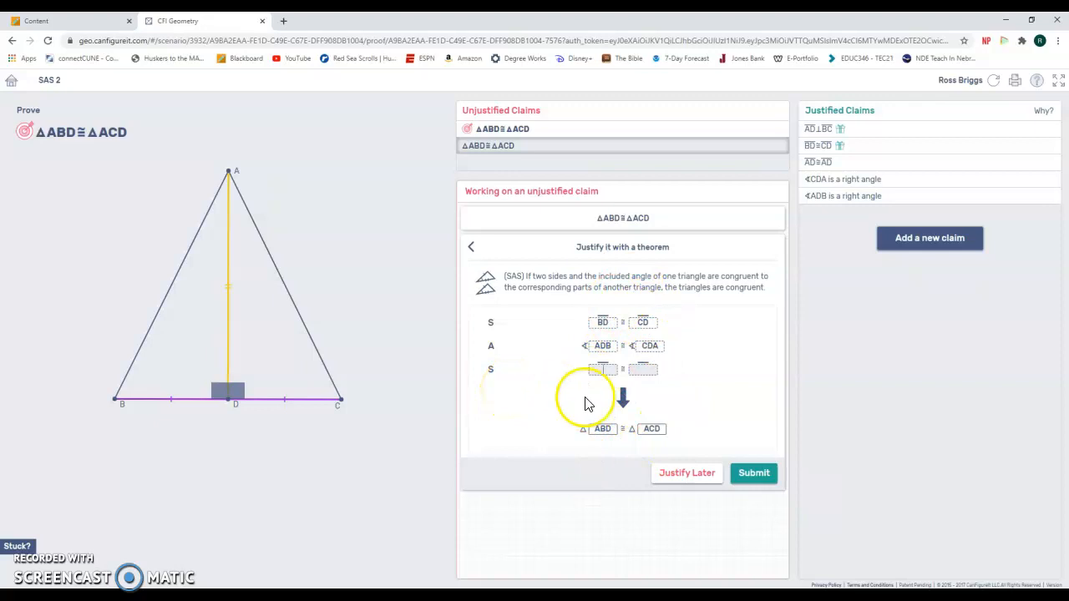
left_click(227, 294)
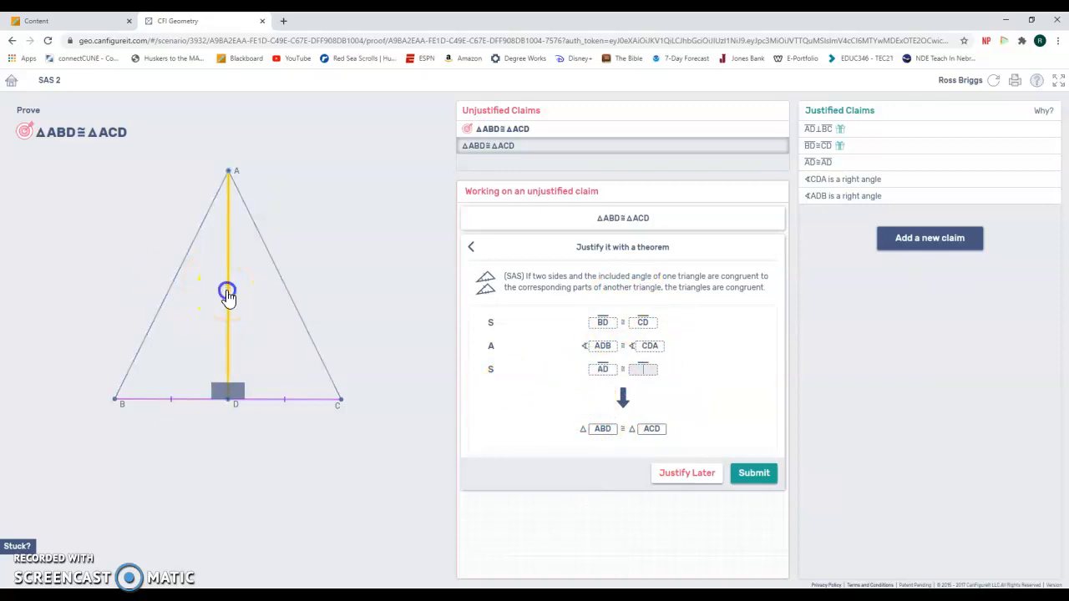
left_click(228, 294)
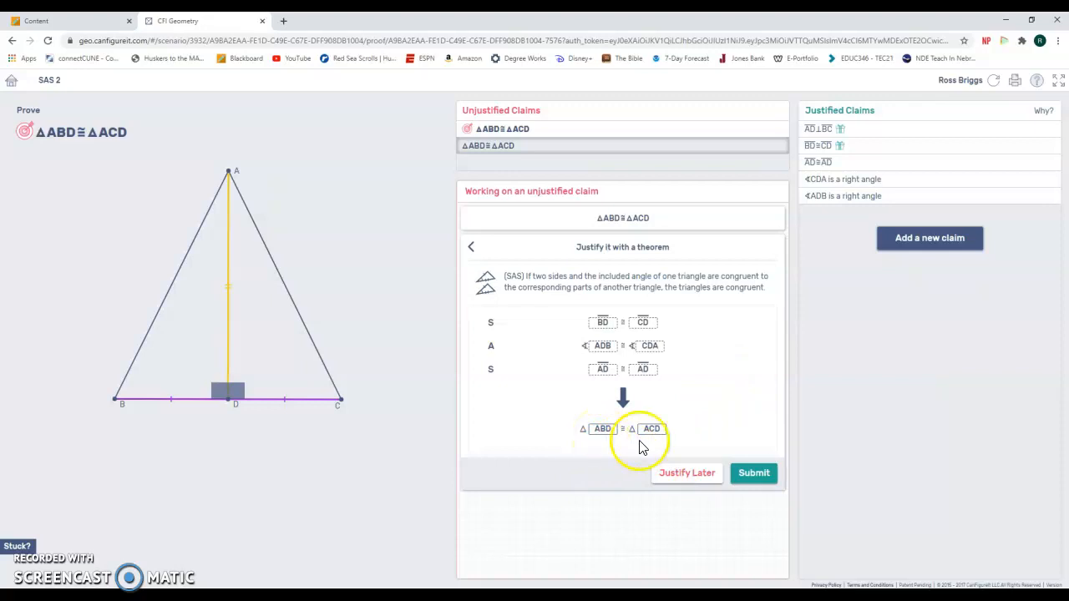
left_click(756, 476)
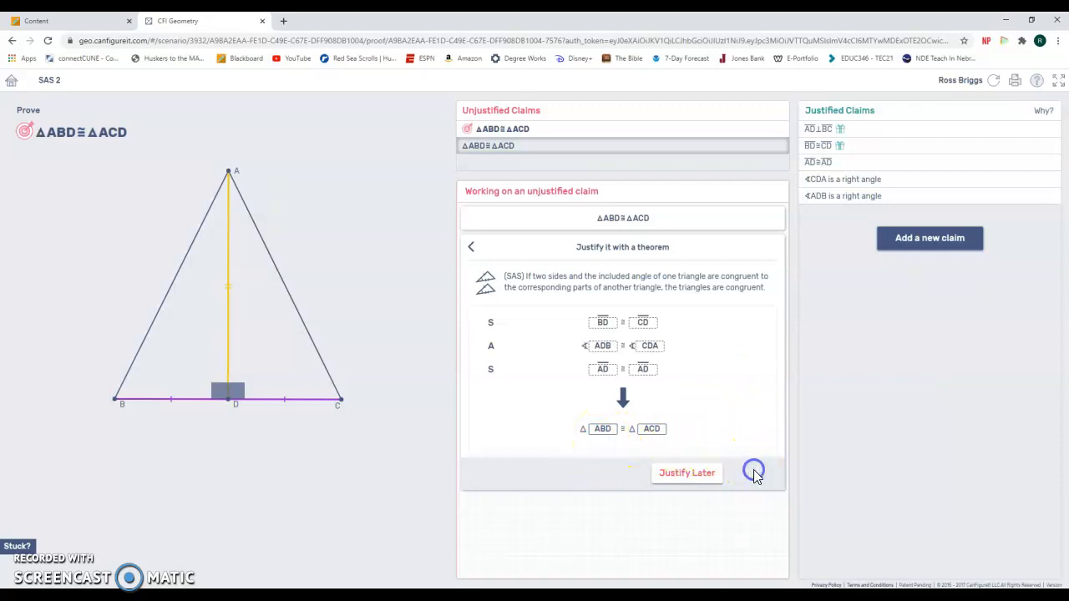